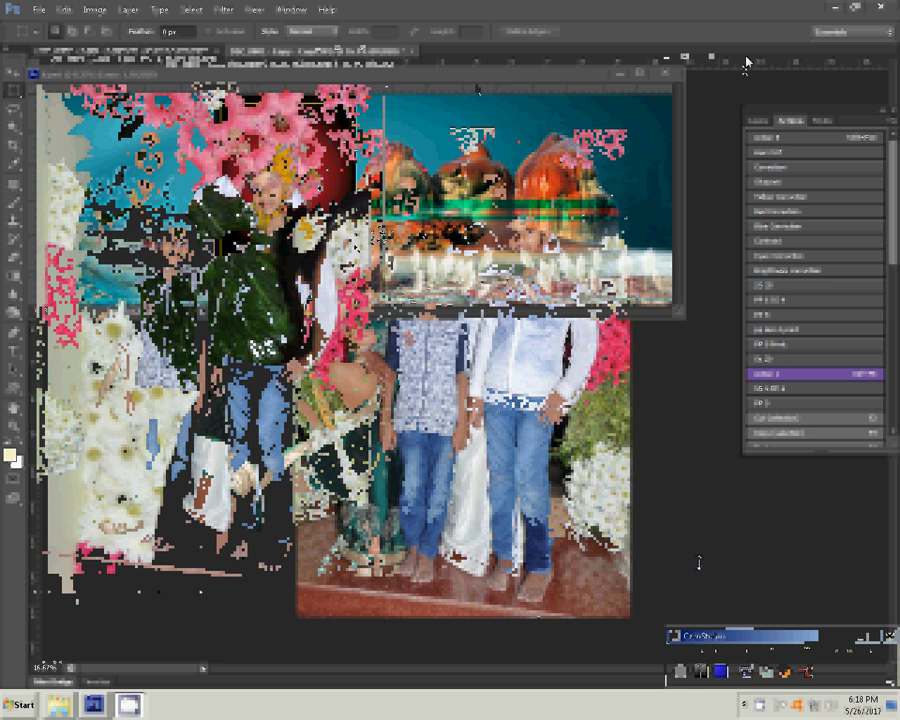
# - Switch to the Move tool with the family portrait document in front
pyautogui.press('v')
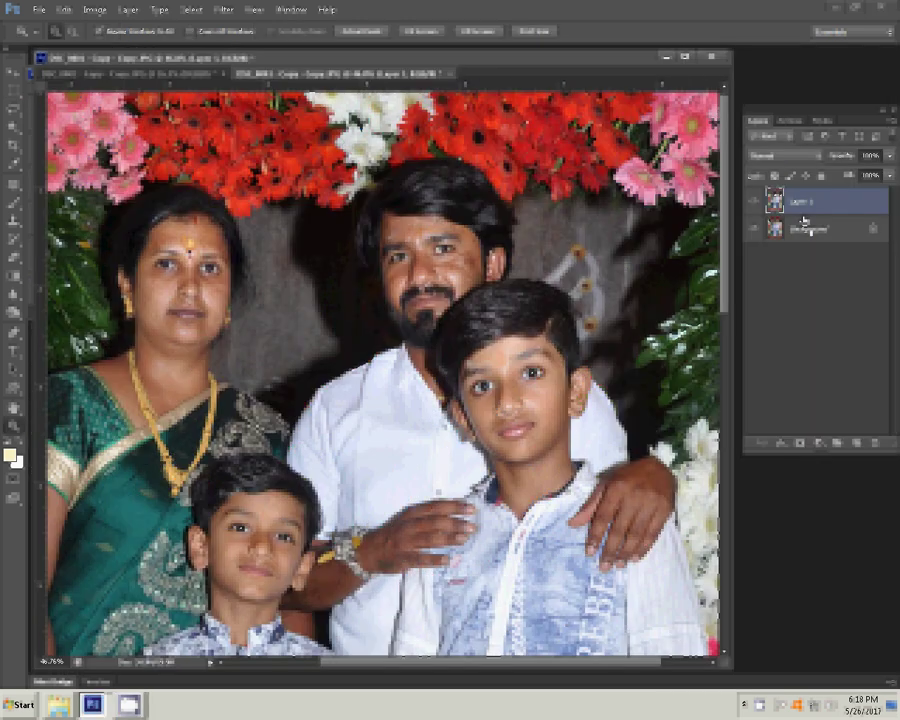
# - Apply the Magic Pro filter to the portrait with Graininess set to 99
pyautogui.click(222, 10)
pyautogui.moveTo(240, 304)
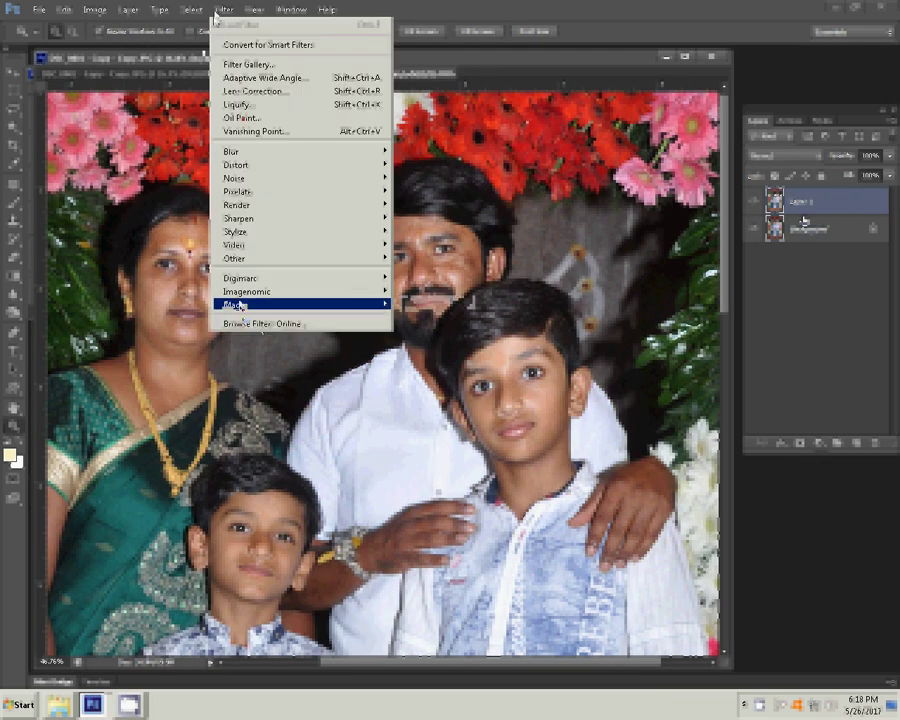
pyautogui.click(425, 303)
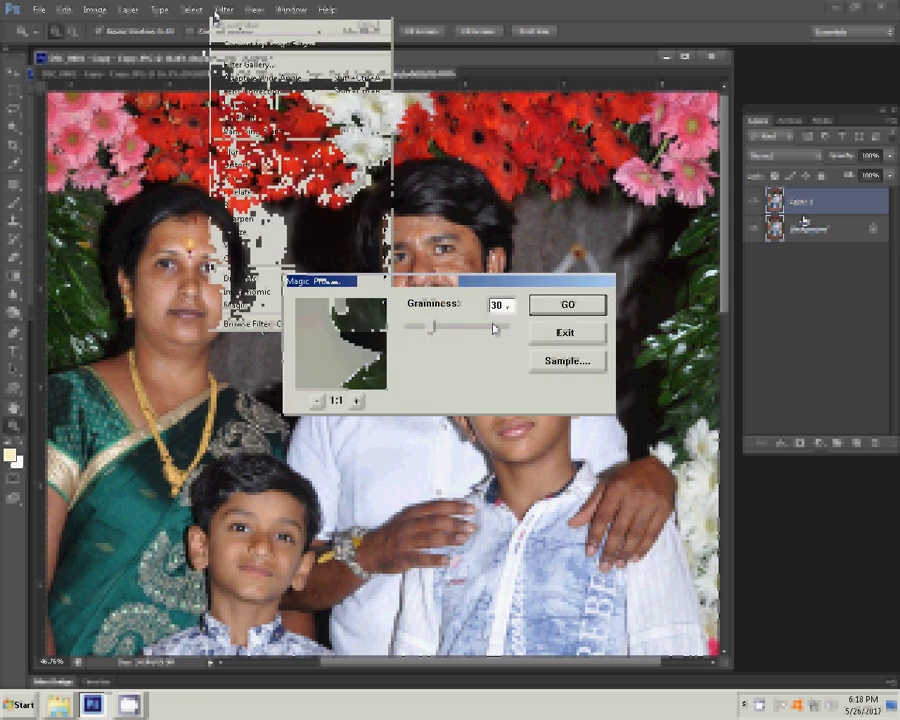
pyautogui.write('9')
pyautogui.write('9')
pyautogui.click(573, 316)
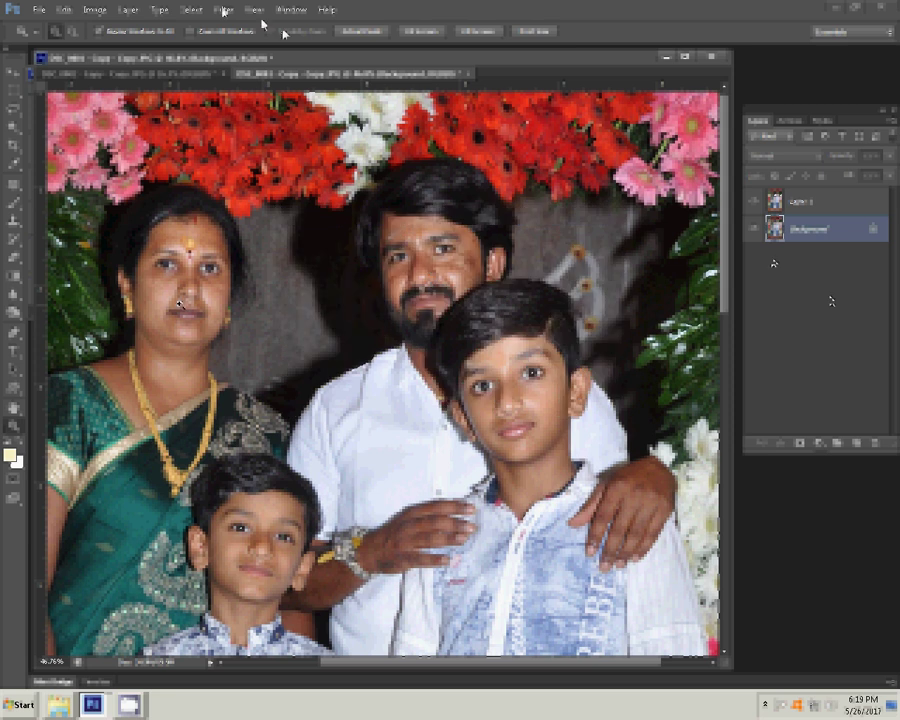
# - Open the Add Noise filter settings and dismiss them without changing the portrait
pyautogui.click(223, 10)
pyautogui.moveTo(240, 177)
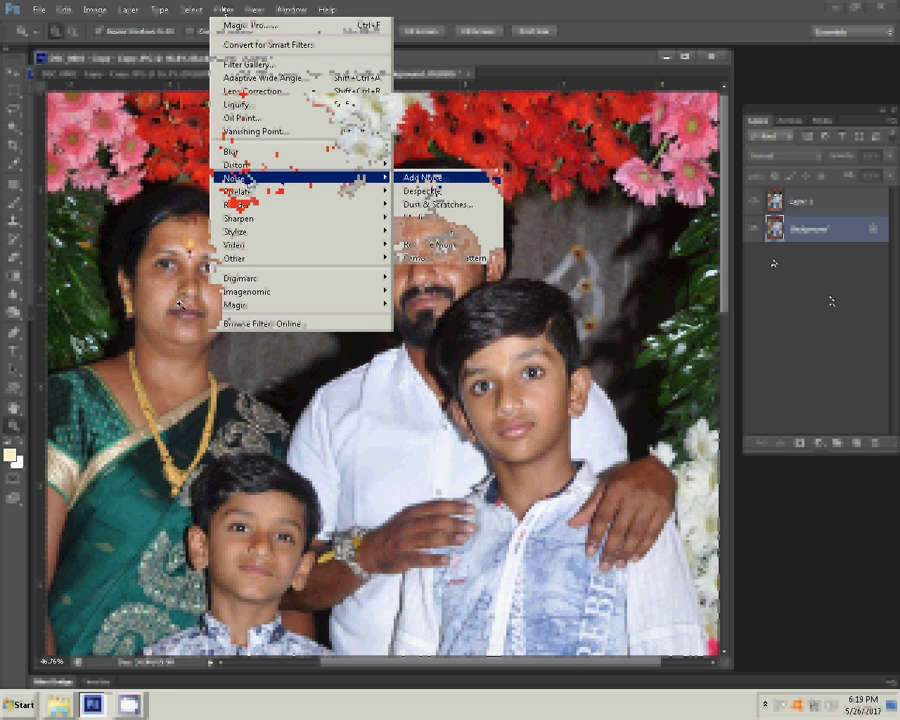
pyautogui.click(425, 178)
pyautogui.press('Return')
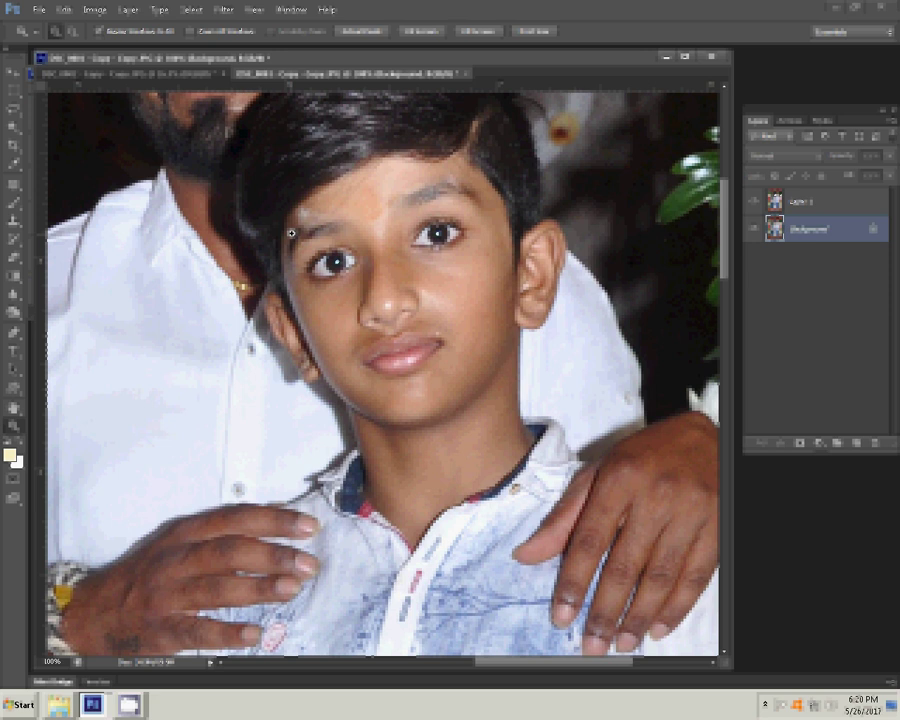
# - Make Layer 1 the working layer and choose the Spot Healing Brush
pyautogui.click(312, 219)
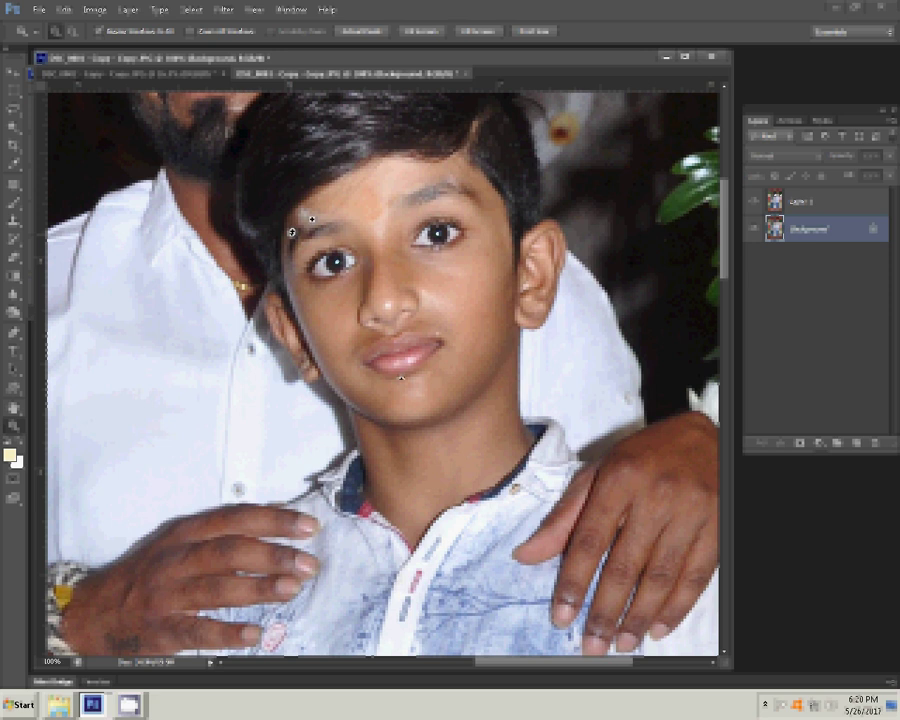
pyautogui.click(800, 201)
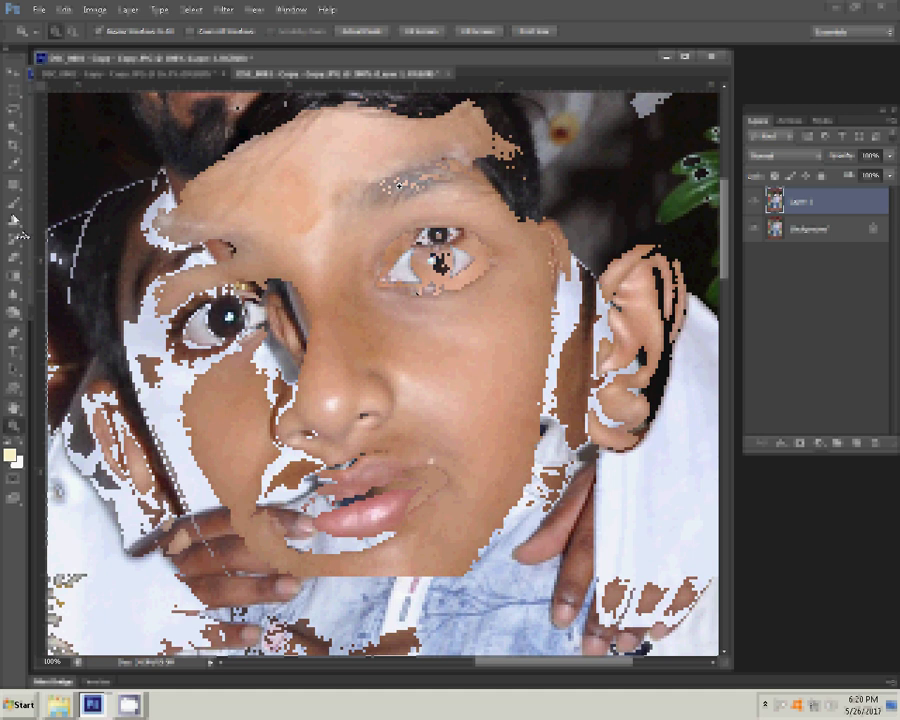
pyautogui.click(15, 184)
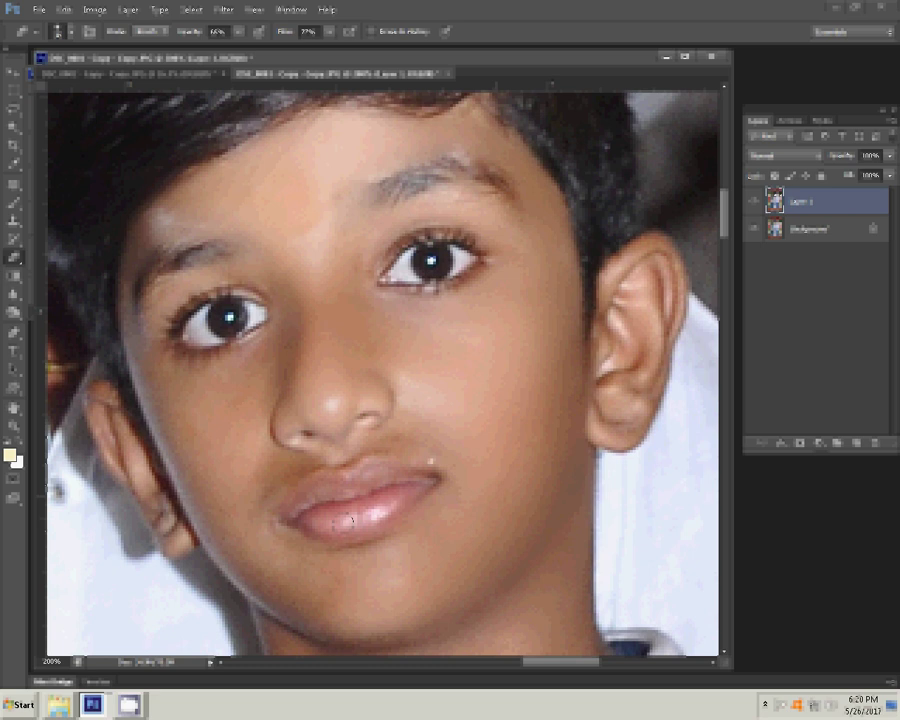
# - Heal the white spot above the older boy's upper lip
pyautogui.click(430, 461)
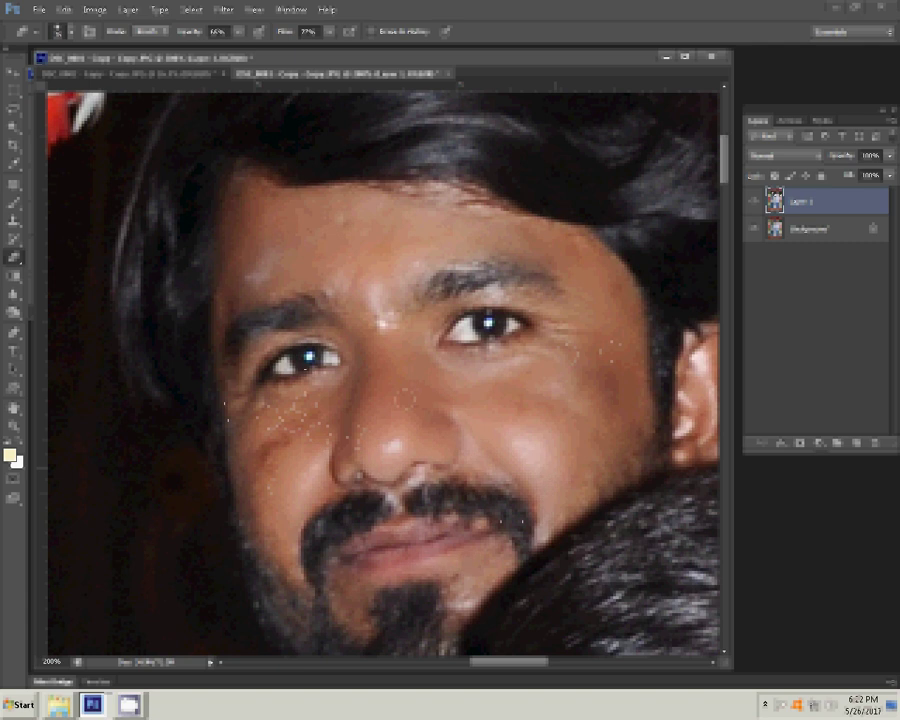
# - Merge the visible layers and add a new empty layer above the Background
pyautogui.click(128, 10)
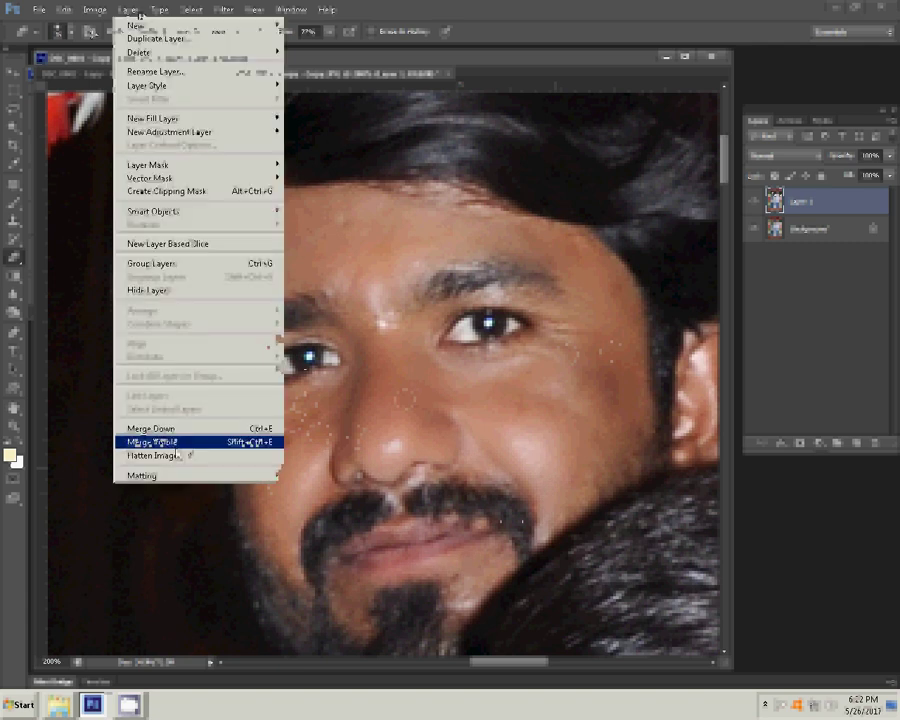
pyautogui.click(170, 442)
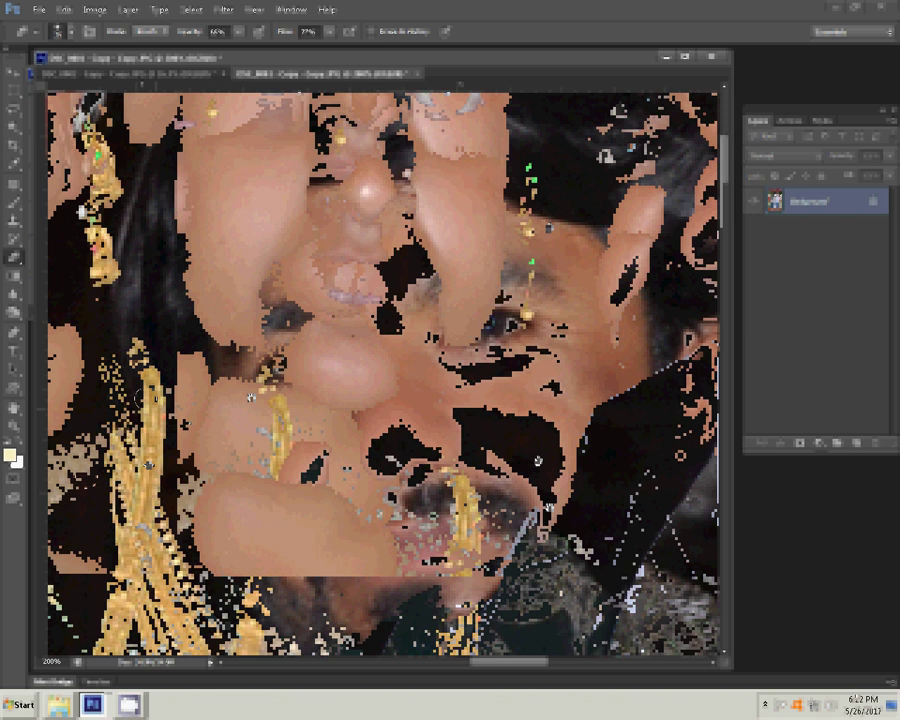
pyautogui.click(856, 444)
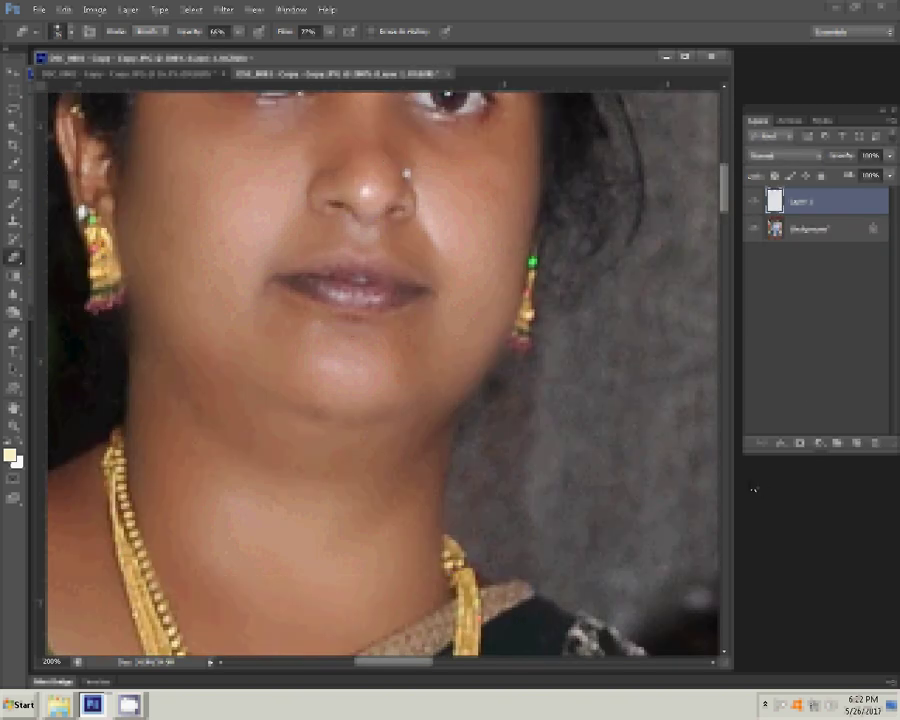
# - Set the foreground colour to bright red (fc051c) in the Color Picker
pyautogui.click(10, 456)
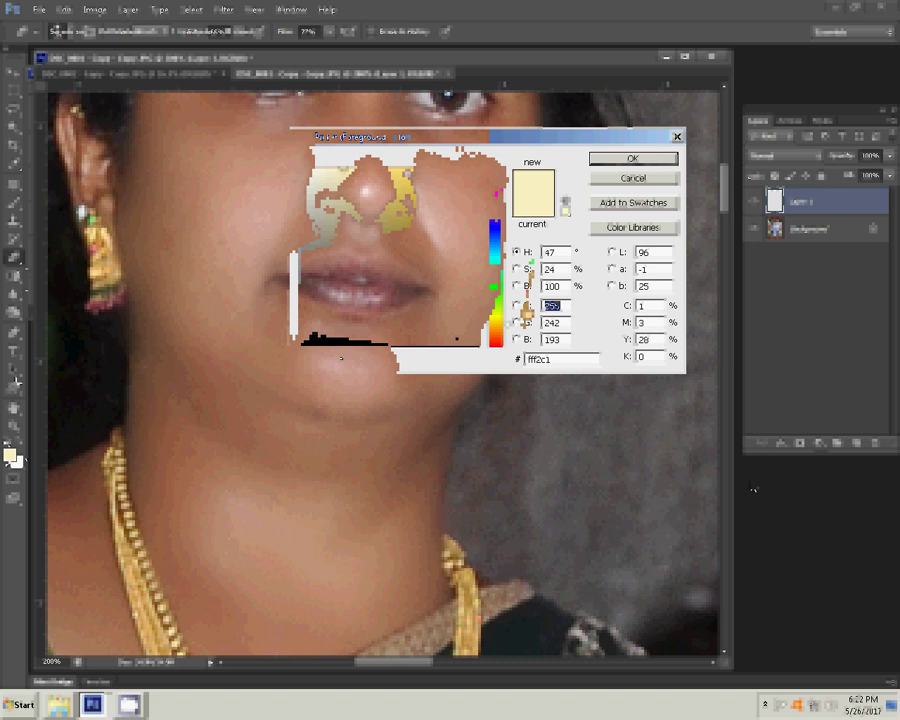
pyautogui.click(489, 179)
pyautogui.click(475, 168)
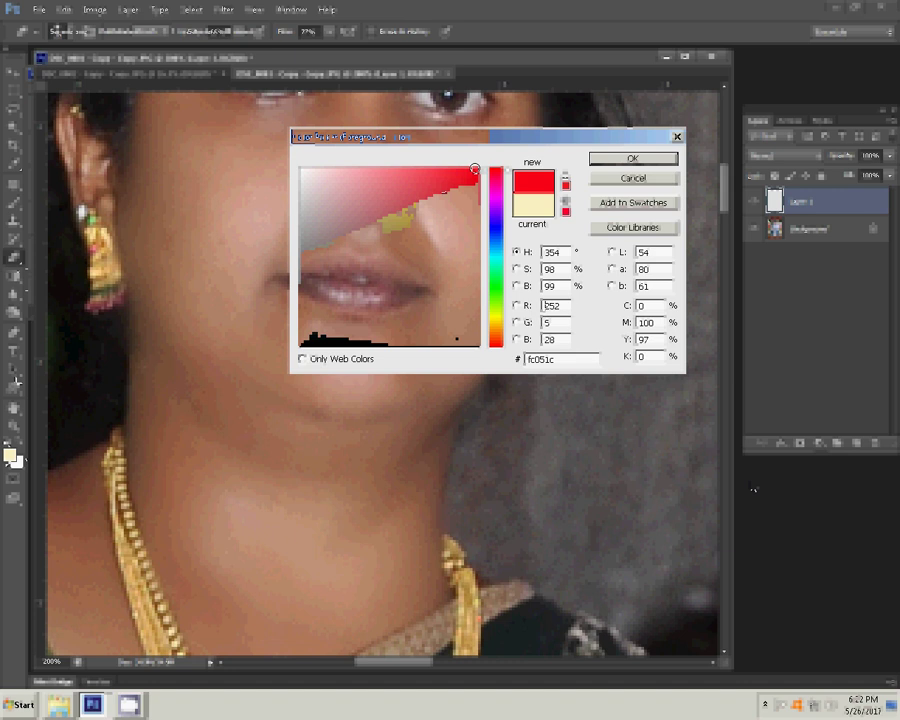
pyautogui.click(632, 158)
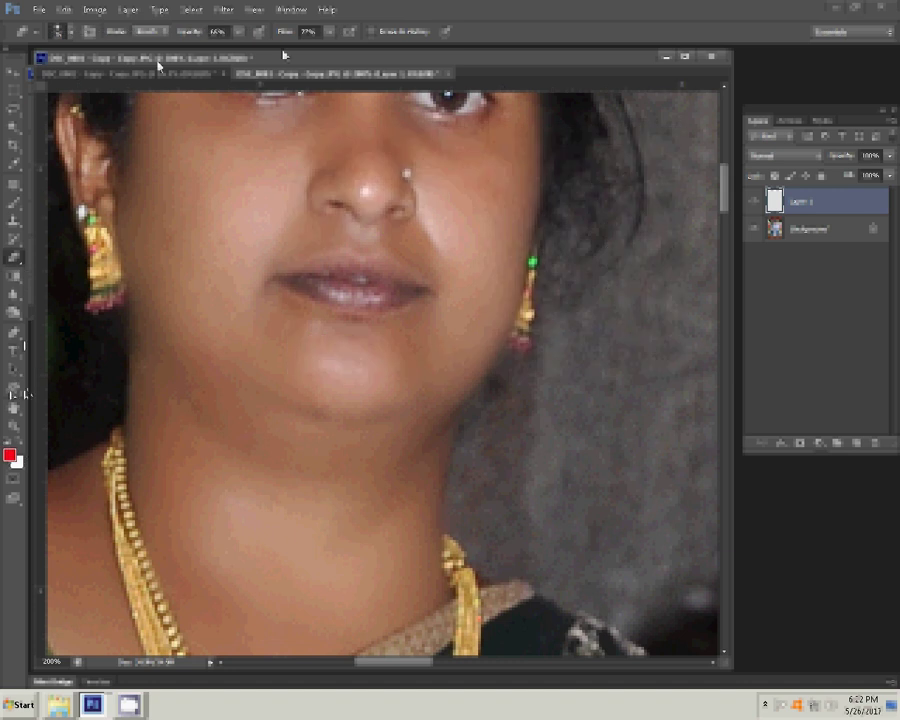
pyautogui.click(218, 29)
# - Set the painting opacity to 90 and switch to the Brush for tinting the lips
pyautogui.write('9')
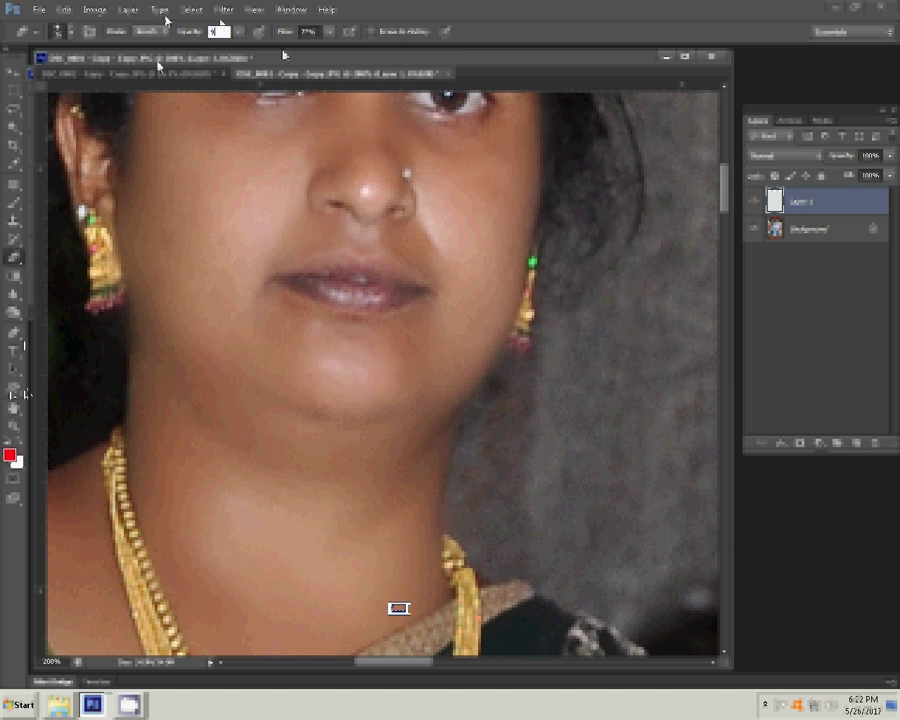
pyautogui.write('0')
pyautogui.press('Return')
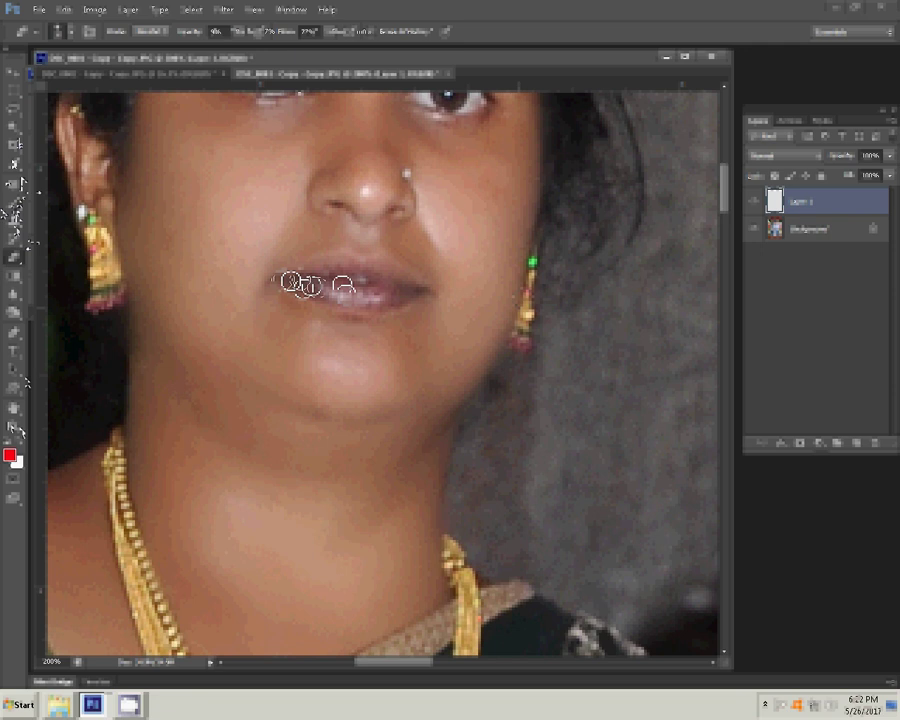
pyautogui.press('b')
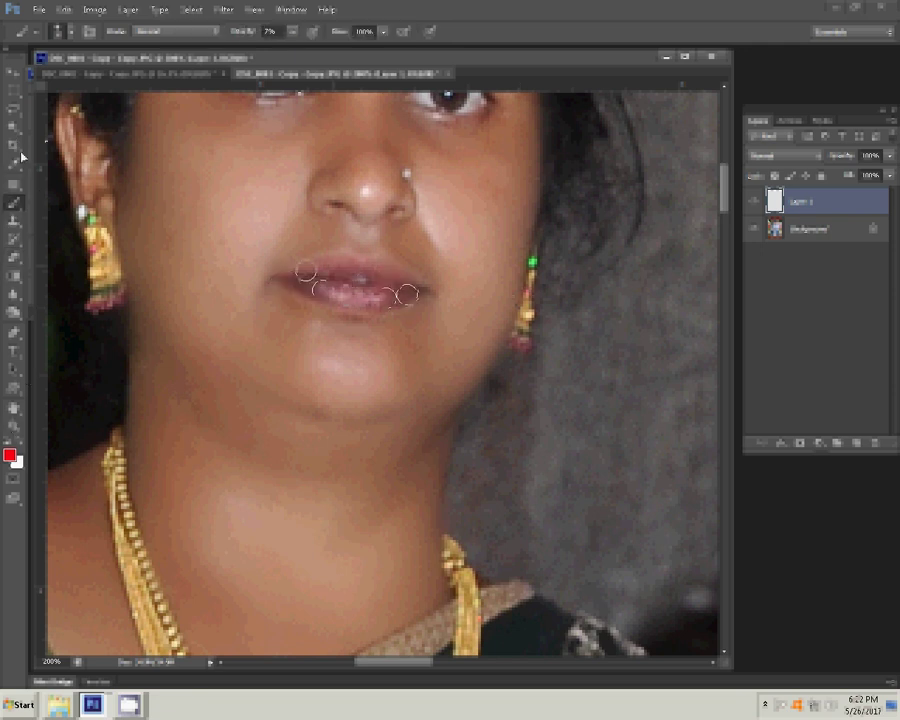
pyautogui.click(21, 270)
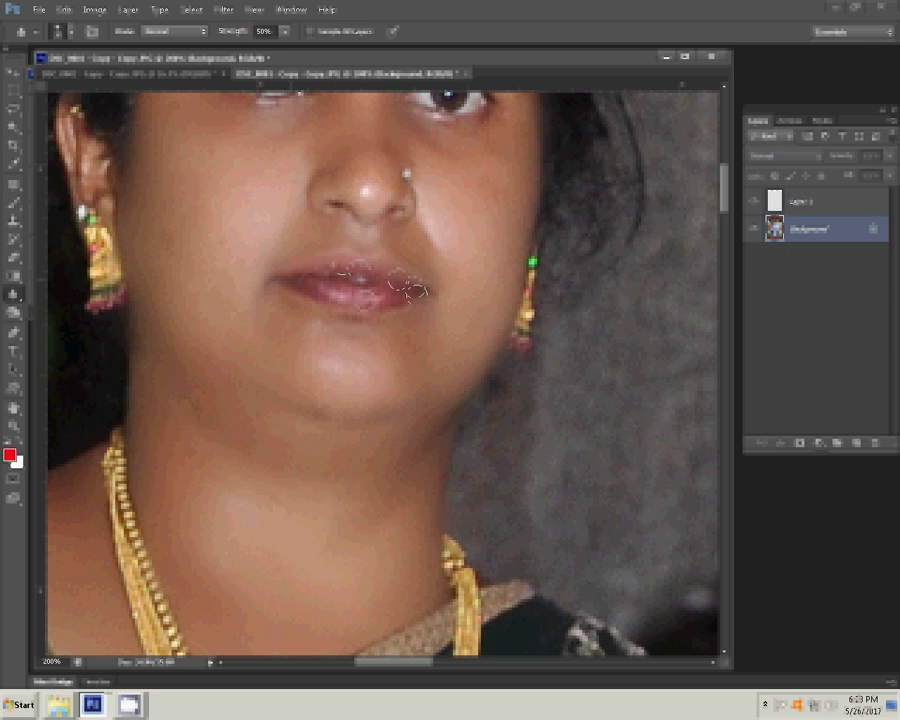
# - Blur the woman's lips, merge the visible layers, and fit the portrait on screen
pyautogui.moveTo(300, 281); pyautogui.dragTo(418, 291)
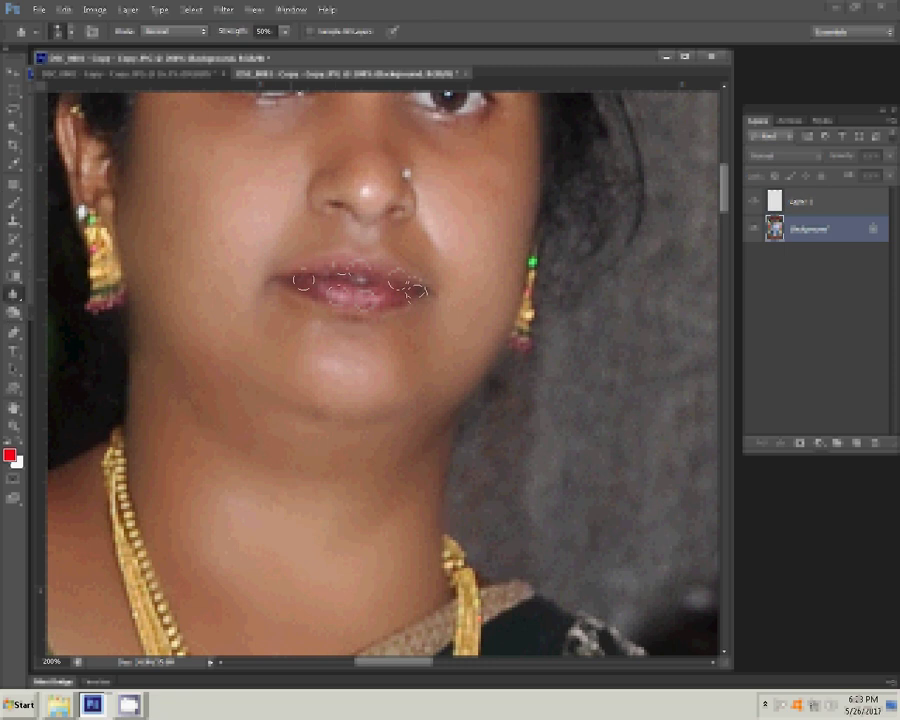
pyautogui.click(128, 10)
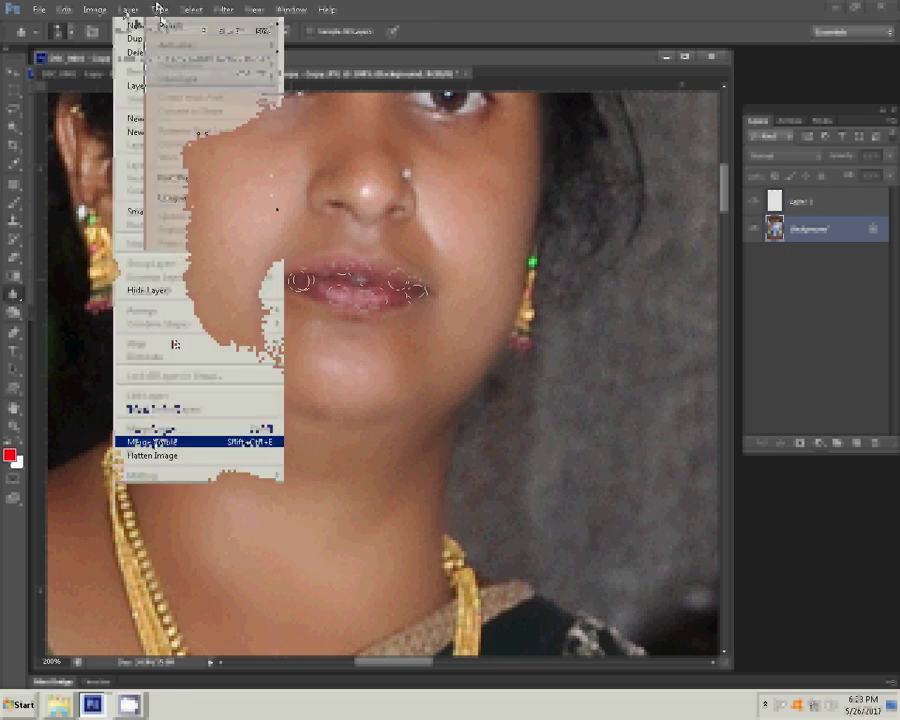
pyautogui.keyDown('alt'); pyautogui.click(150, 442); pyautogui.keyUp('alt')
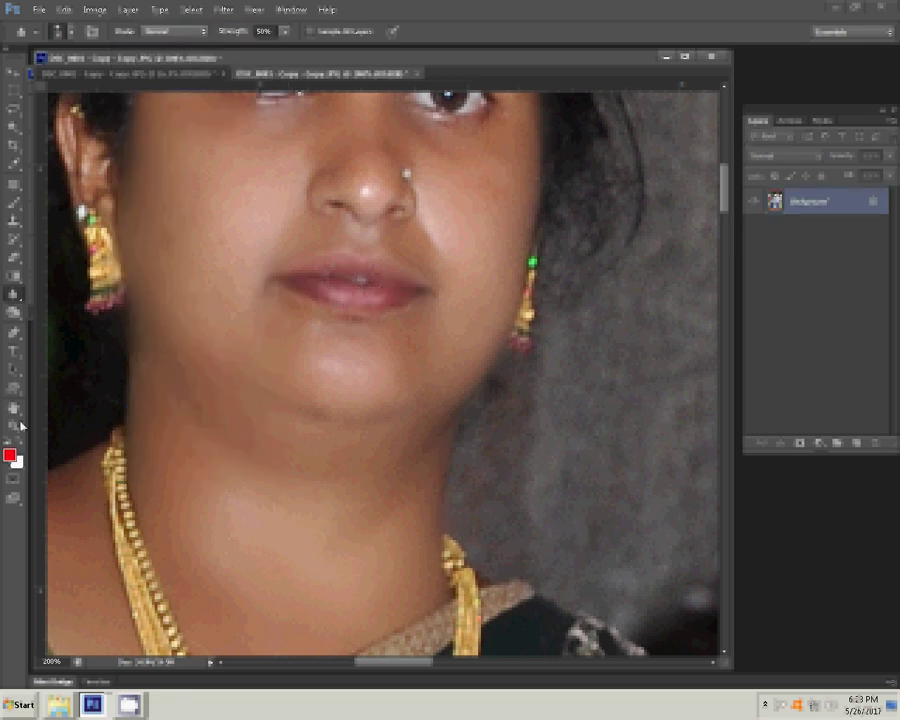
pyautogui.rightClick(322, 324)
pyautogui.click(350, 332)
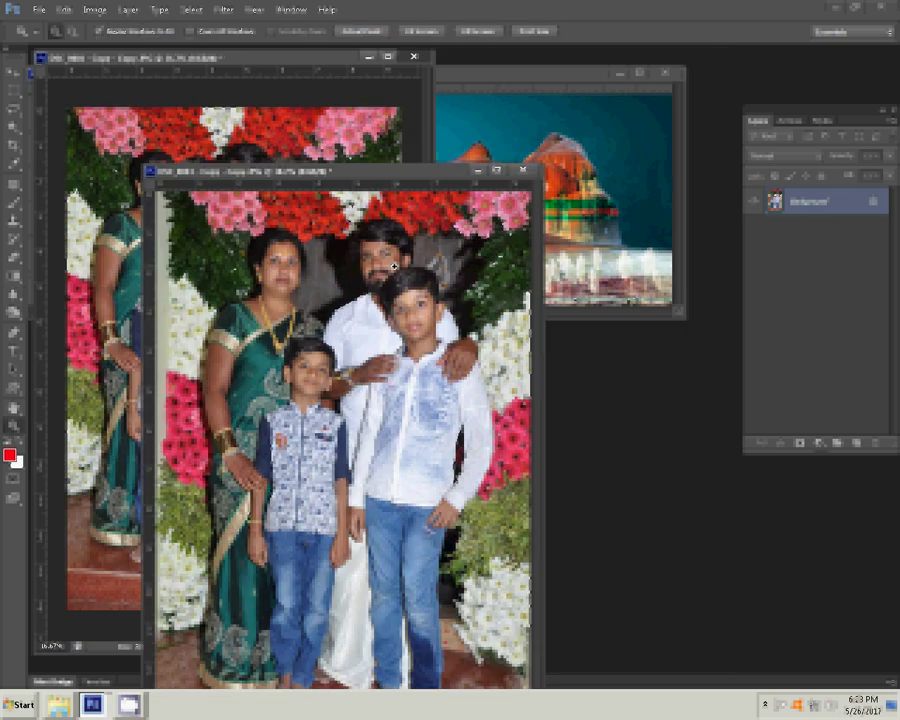
# - Save the edited portrait as a JPEG, confirming the quality settings
pyautogui.click(22, 13)
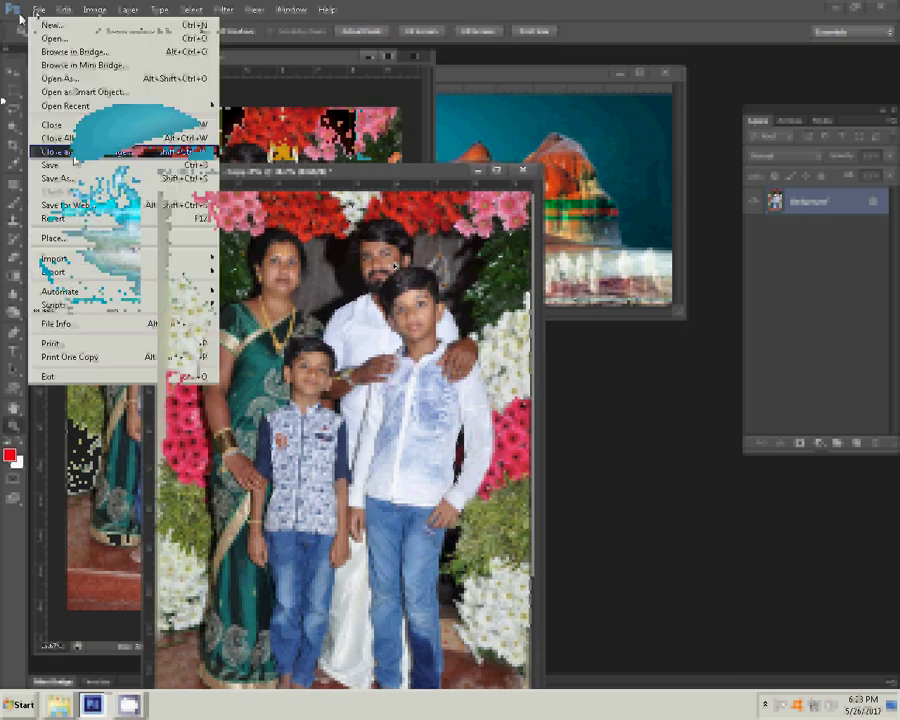
pyautogui.press('Return')
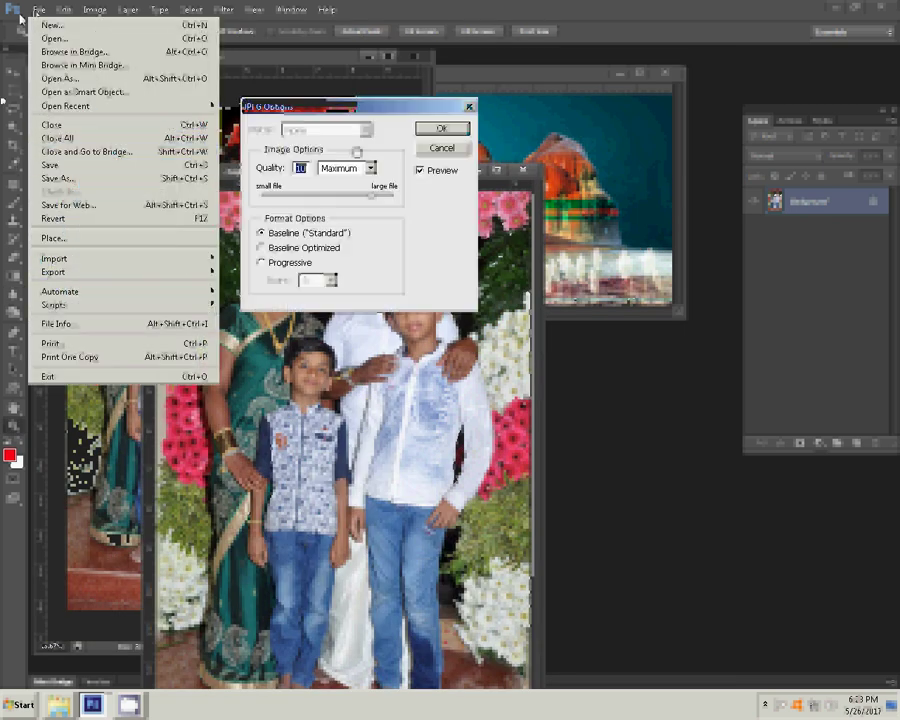
pyautogui.click(465, 136)
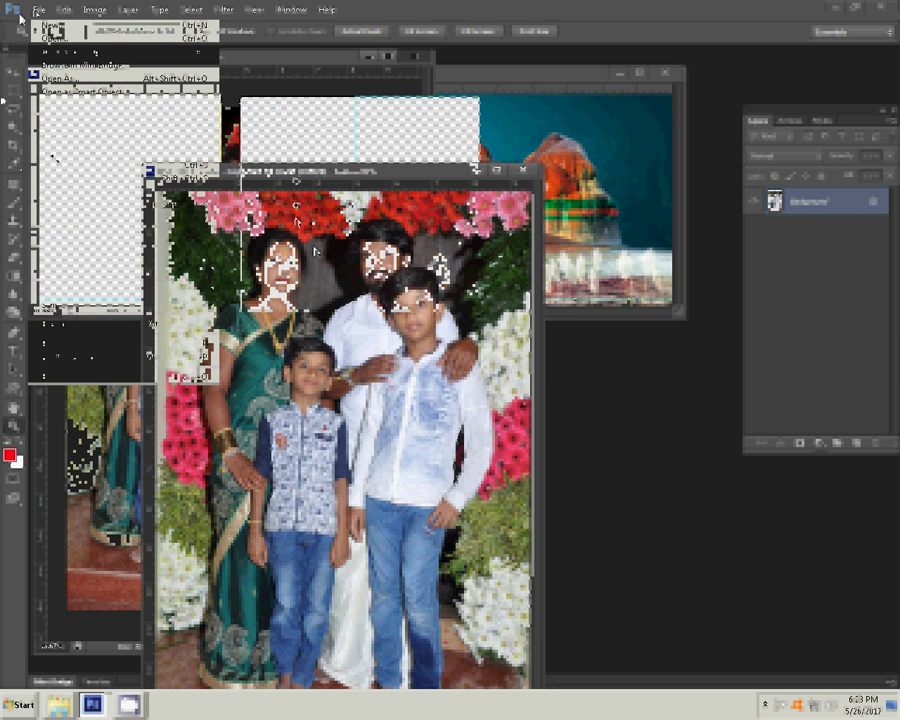
# - Paste the portrait into the spread selection and scale it down to fit
pyautogui.press('w')
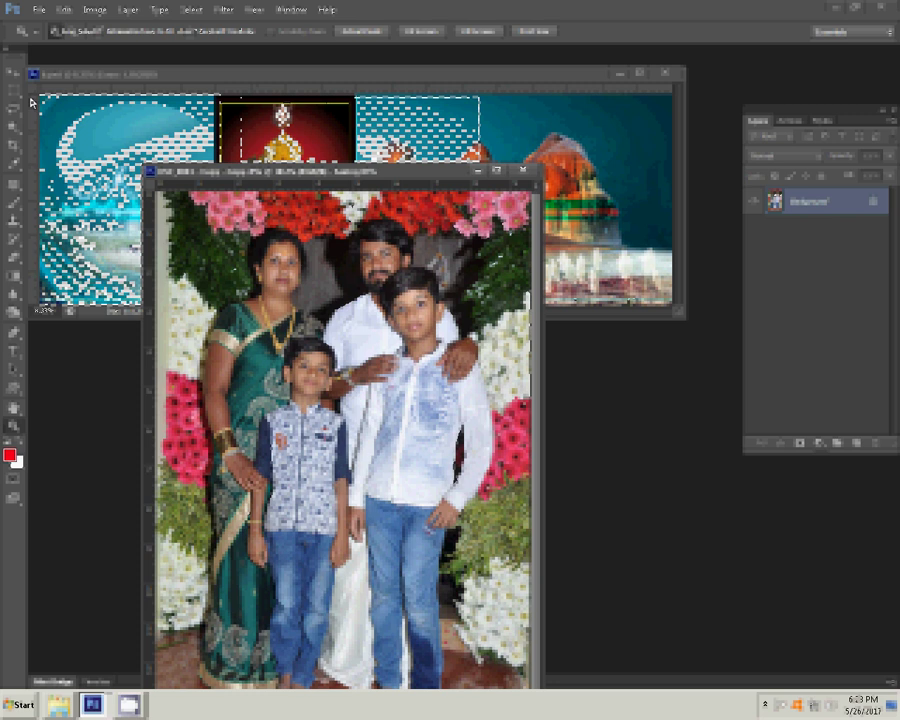
pyautogui.hotkey('ctrl', 'alt', 'shift', 'v')
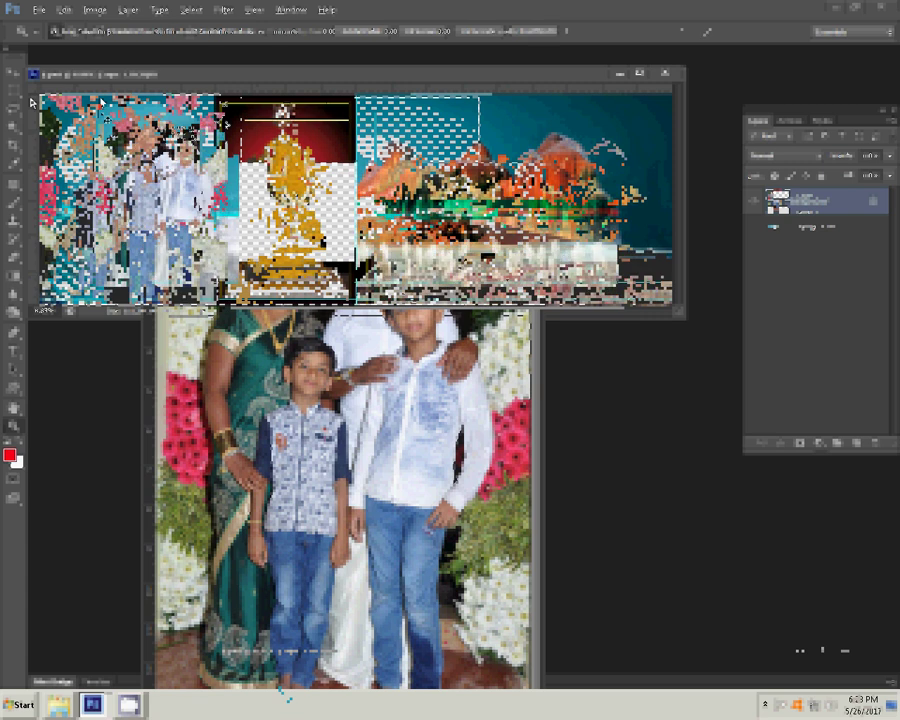
pyautogui.moveTo(137, 180)
pyautogui.mouseDown()
pyautogui.moveTo(222, 117)
pyautogui.moveTo(233, 133)
pyautogui.mouseUp()
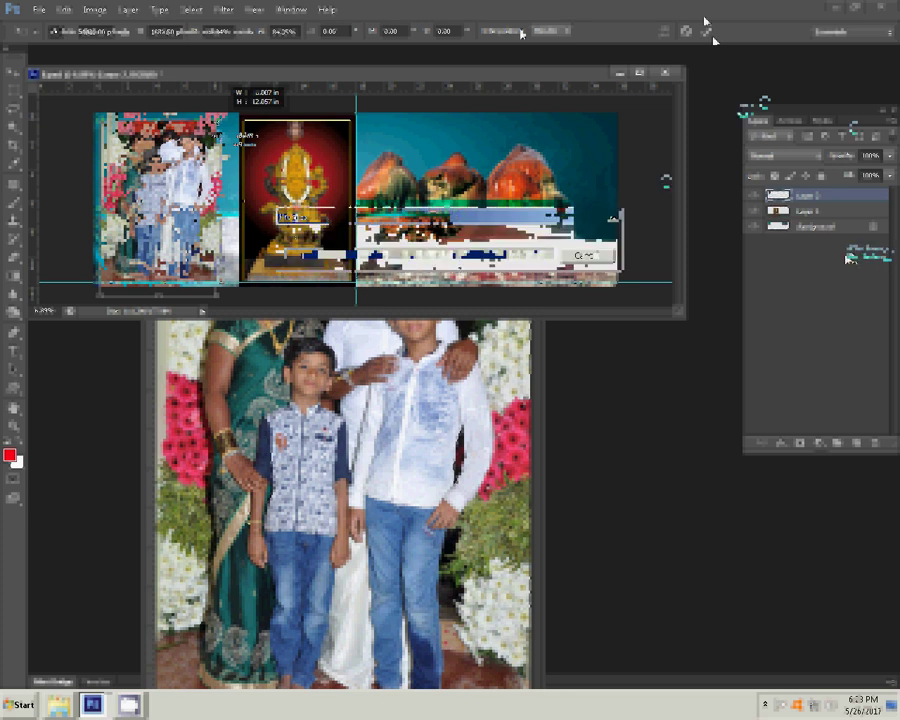
# - Duplicate the family portrait layer
pyautogui.rightClick(853, 199)
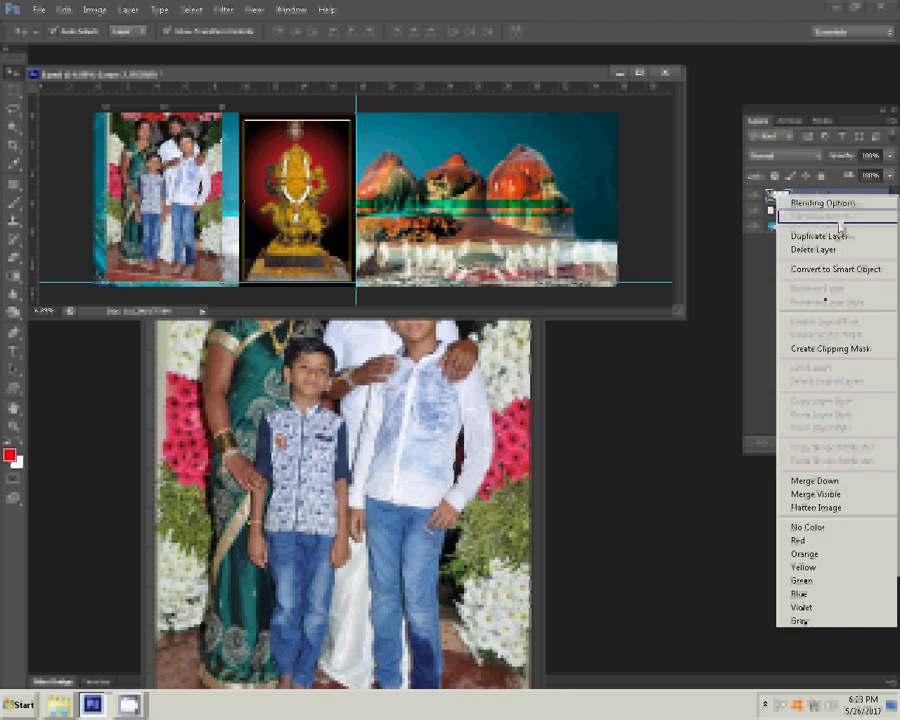
pyautogui.click(815, 236)
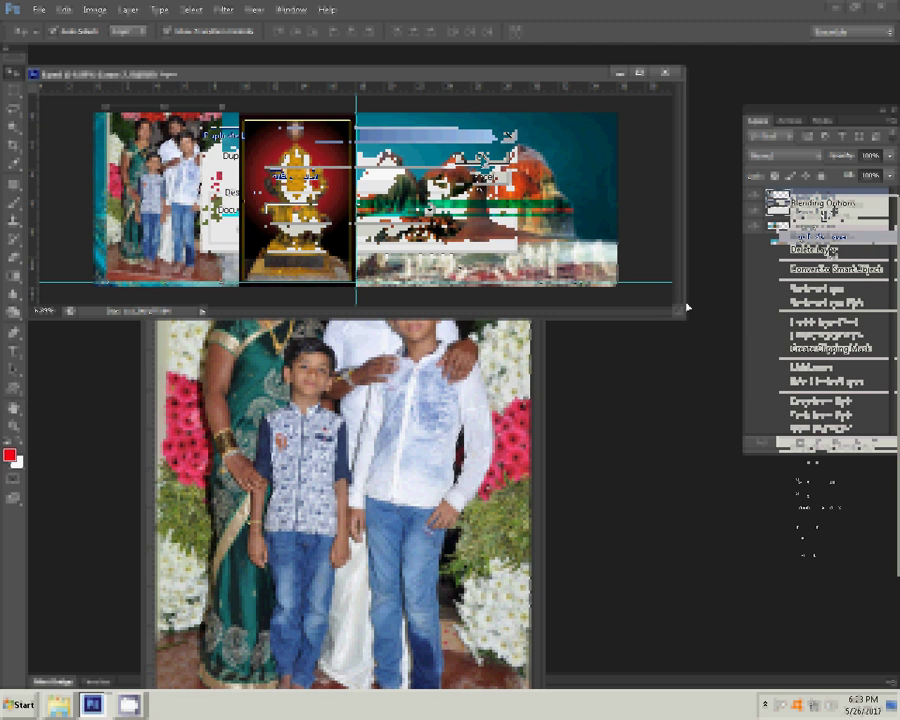
pyautogui.press('Return')
# - Soften the lower portrait layer with a Box Blur
pyautogui.click(224, 10)
pyautogui.moveTo(232, 151)
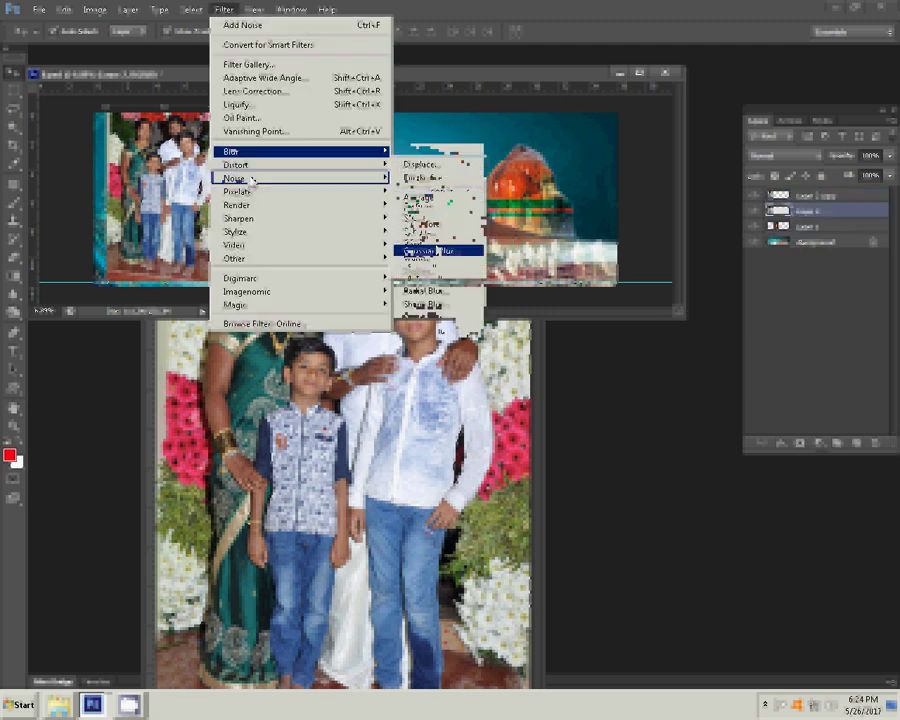
pyautogui.click(430, 240)
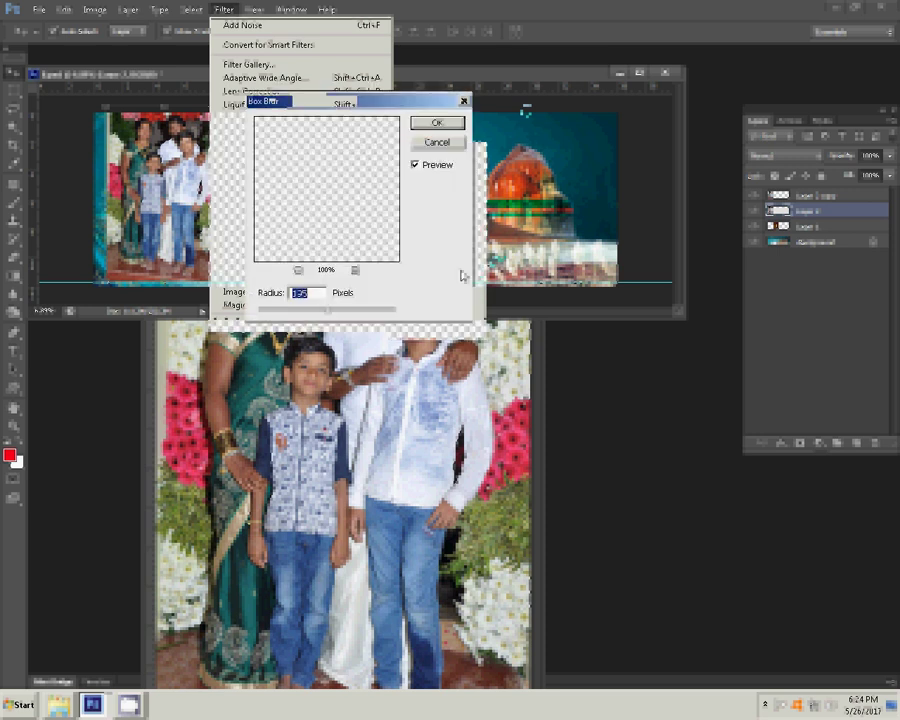
pyautogui.click(437, 122)
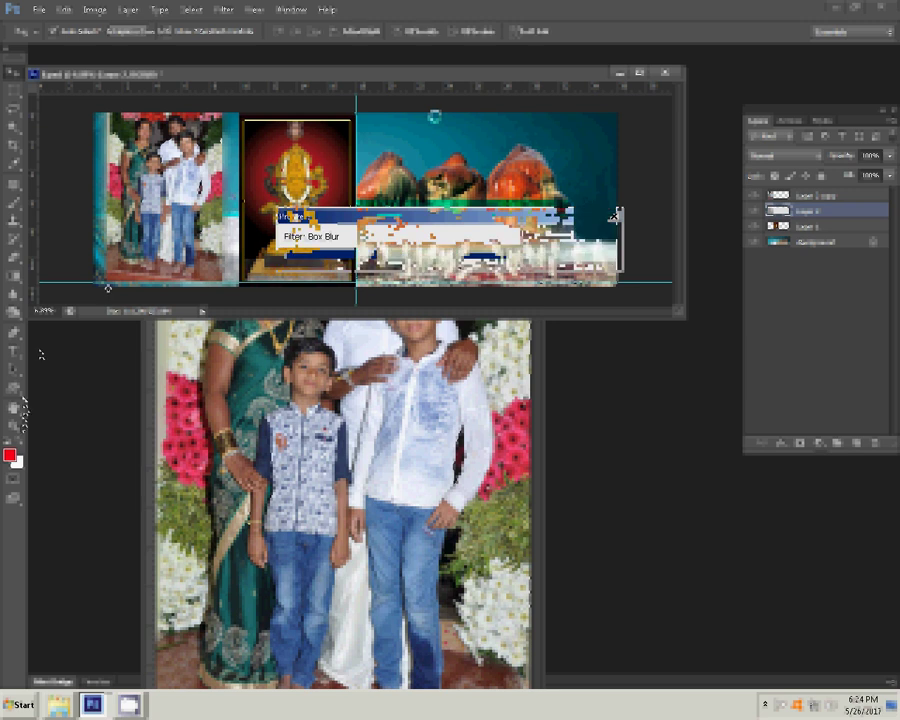
pyautogui.press('z')
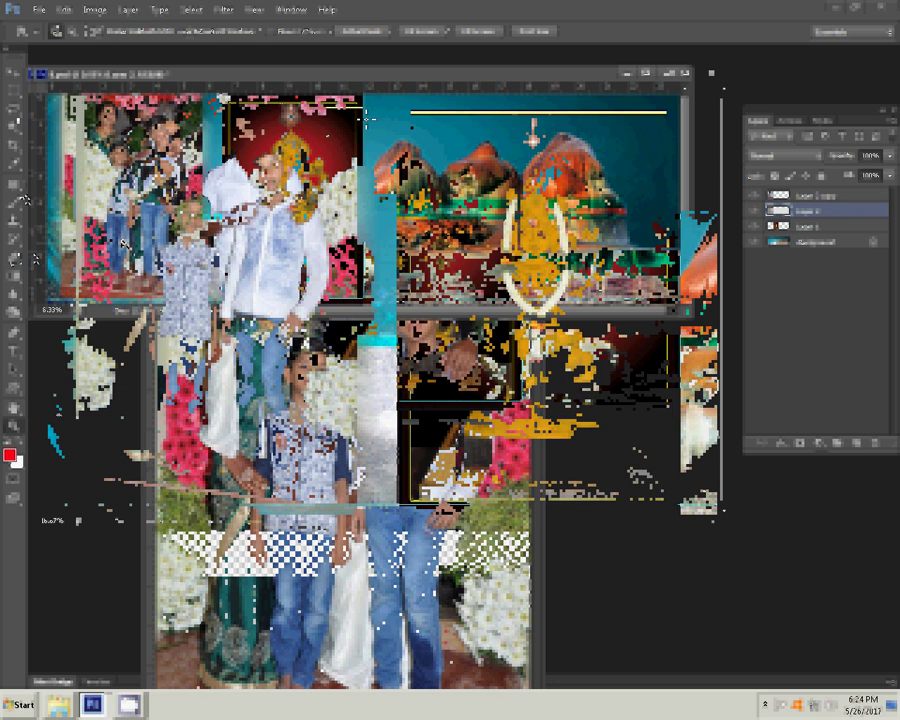
pyautogui.press('e')
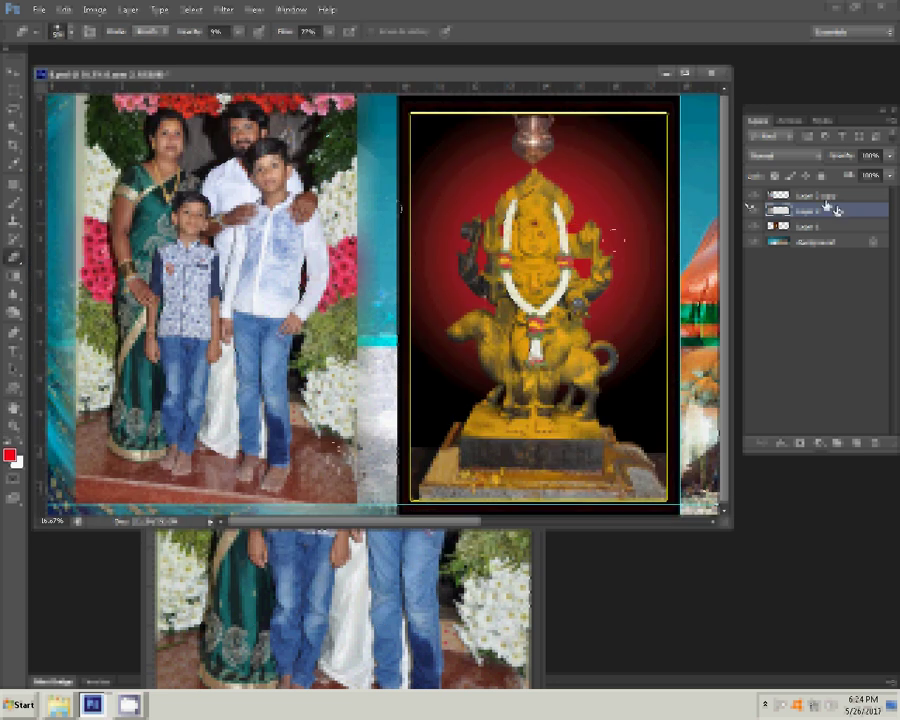
# - Erase the top portrait copy's left and right edges with the Eraser at 100% opacity and flow
pyautogui.moveTo(828, 208); pyautogui.dragTo(826, 200)
pyautogui.click(826, 196)
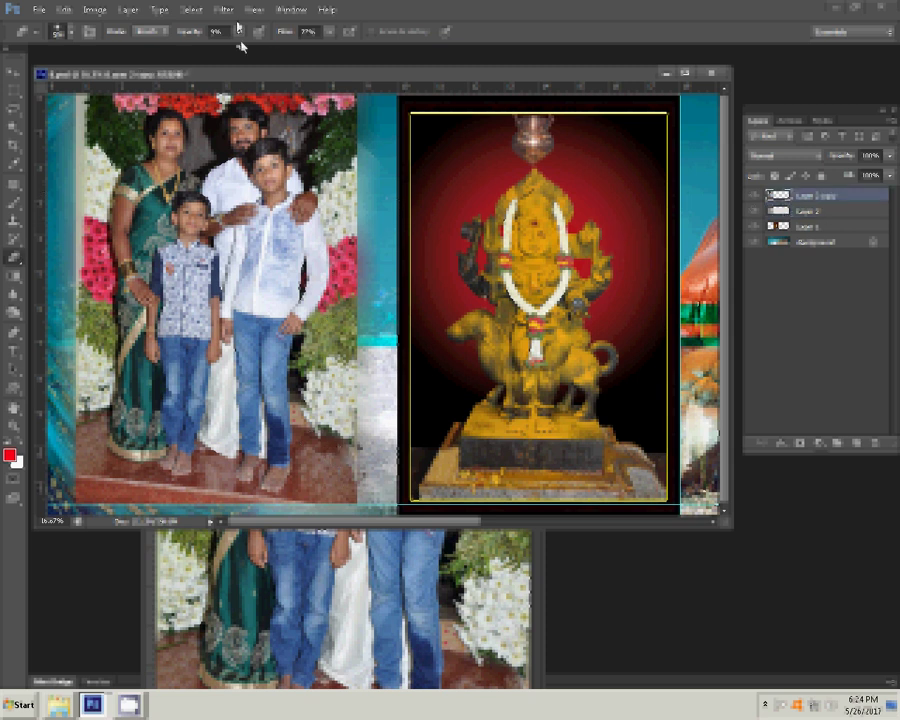
pyautogui.press('0')
pyautogui.hotkey('shift', '0')
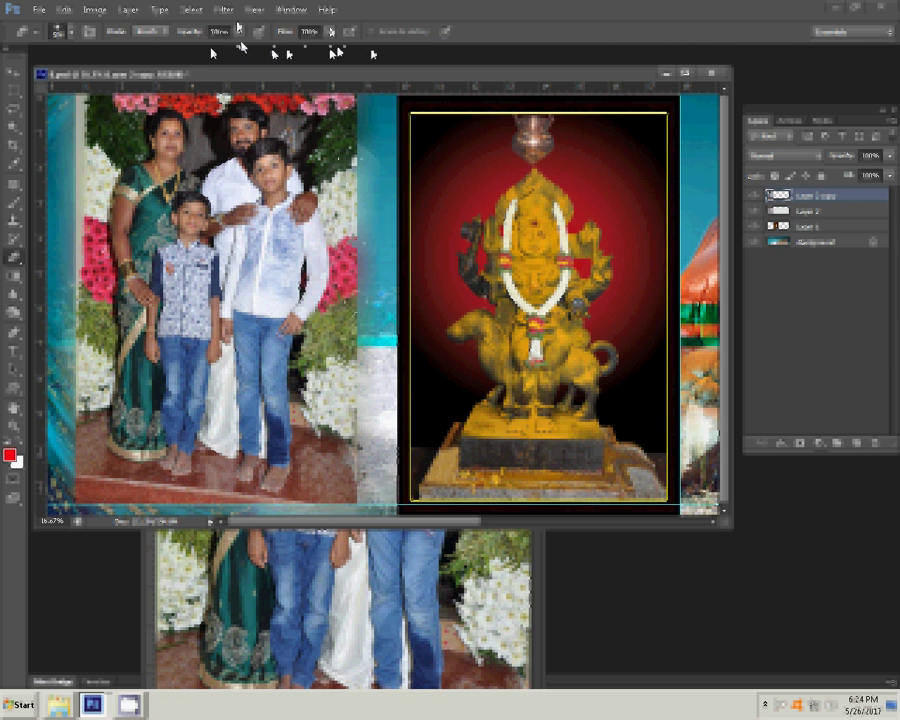
pyautogui.moveTo(344, 240); pyautogui.dragTo(344, 172)
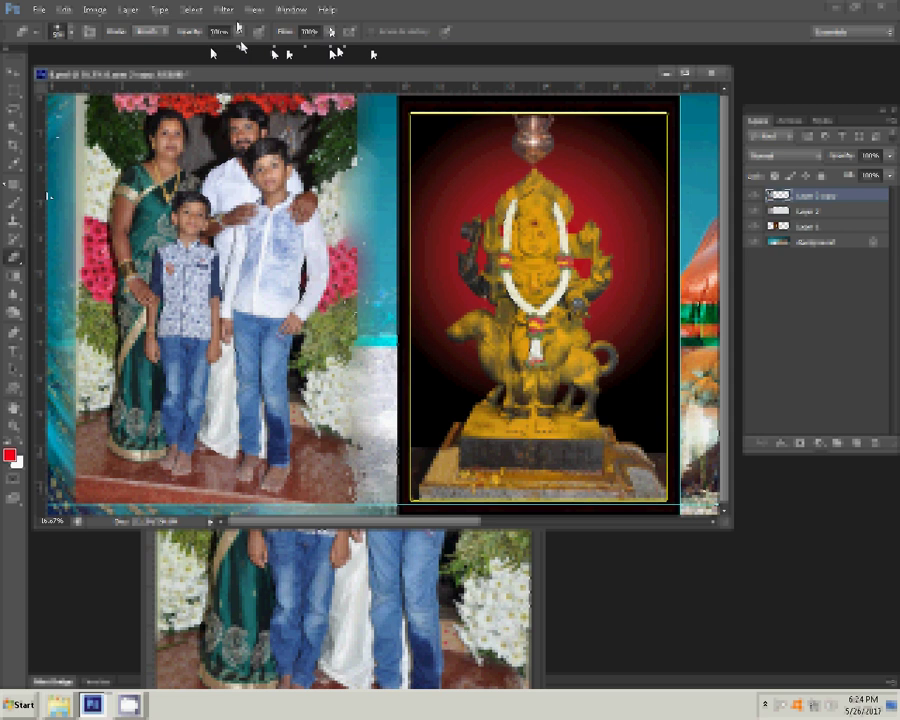
pyautogui.moveTo(90, 205); pyautogui.dragTo(90, 100)
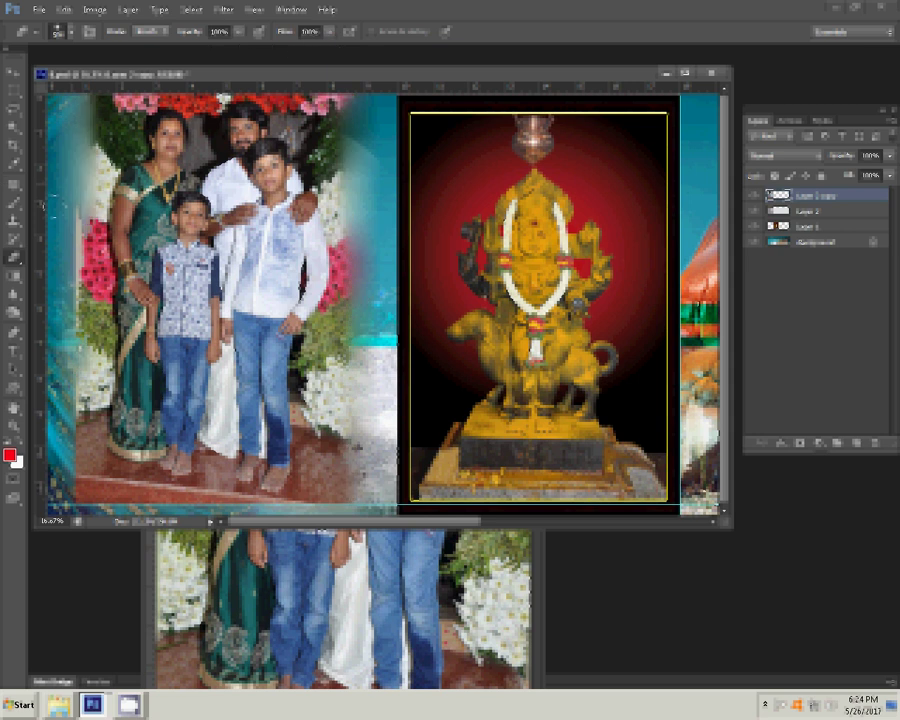
pyautogui.click(12, 112)
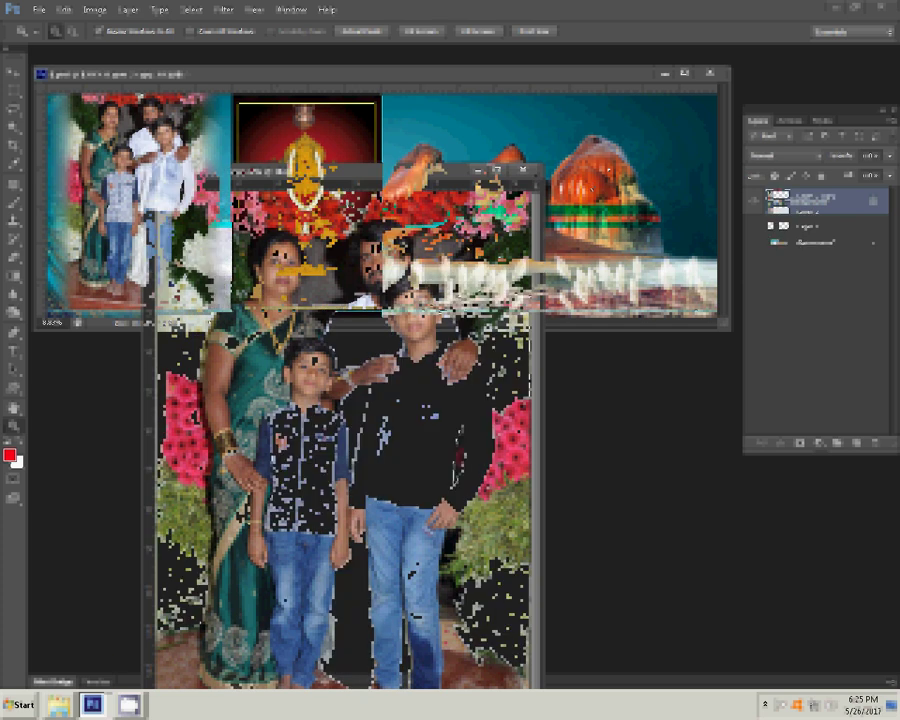
# - Move the two '- Copy' duplicates into the Delete folder, then open DSC_0001 and DSC_0002
pyautogui.click(50, 655)
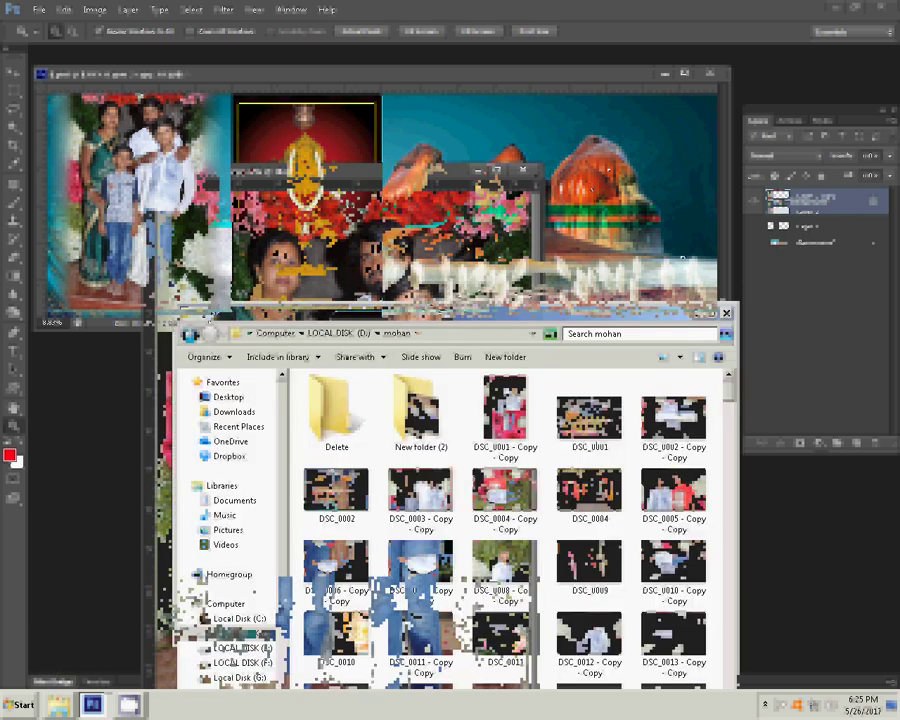
pyautogui.keyDown('ctrl'); pyautogui.click(683, 424); pyautogui.keyUp('ctrl')
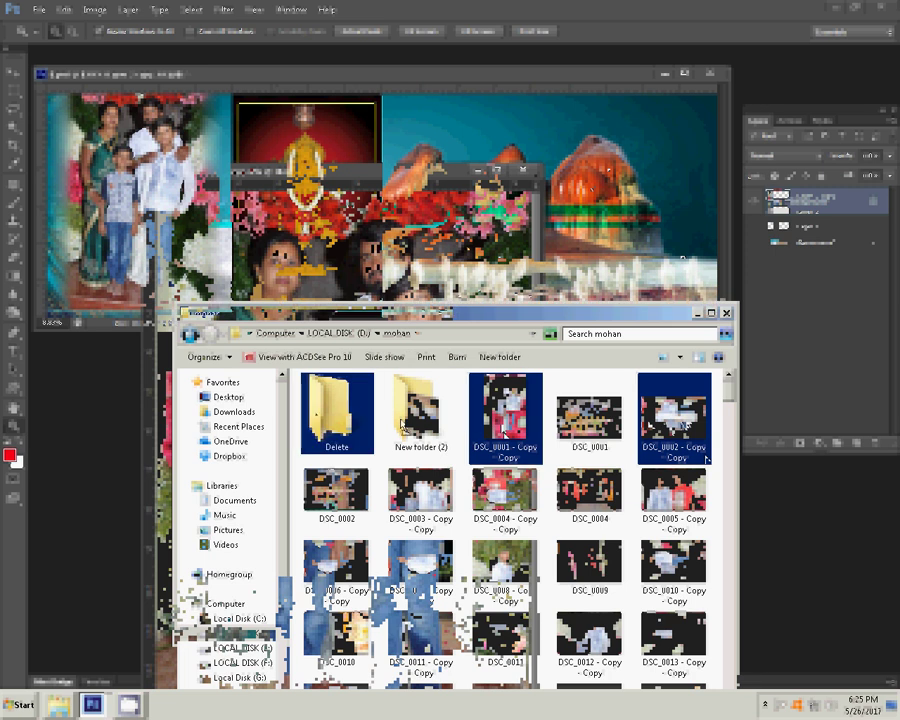
pyautogui.moveTo(705, 458); pyautogui.dragTo(316, 423)
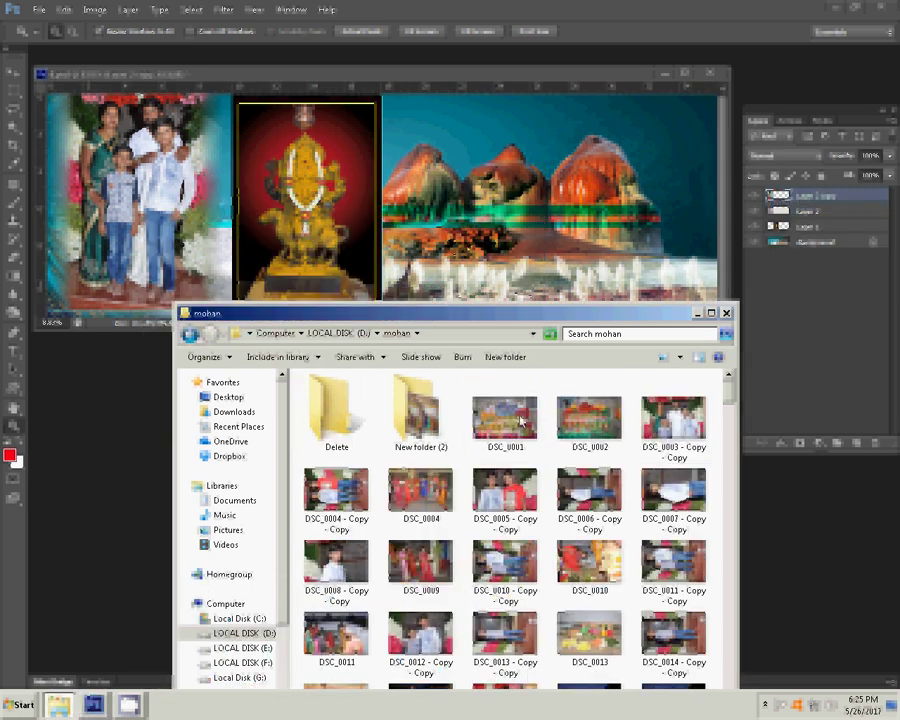
pyautogui.keyDown('shift'); pyautogui.click(521, 421); pyautogui.keyUp('shift')
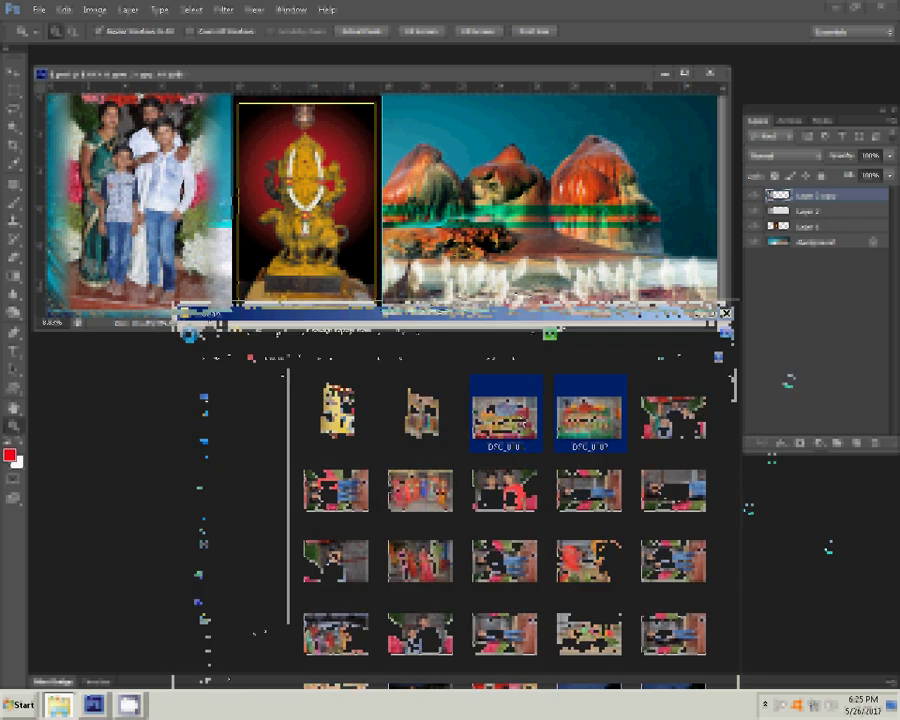
pyautogui.doubleClick(524, 422)
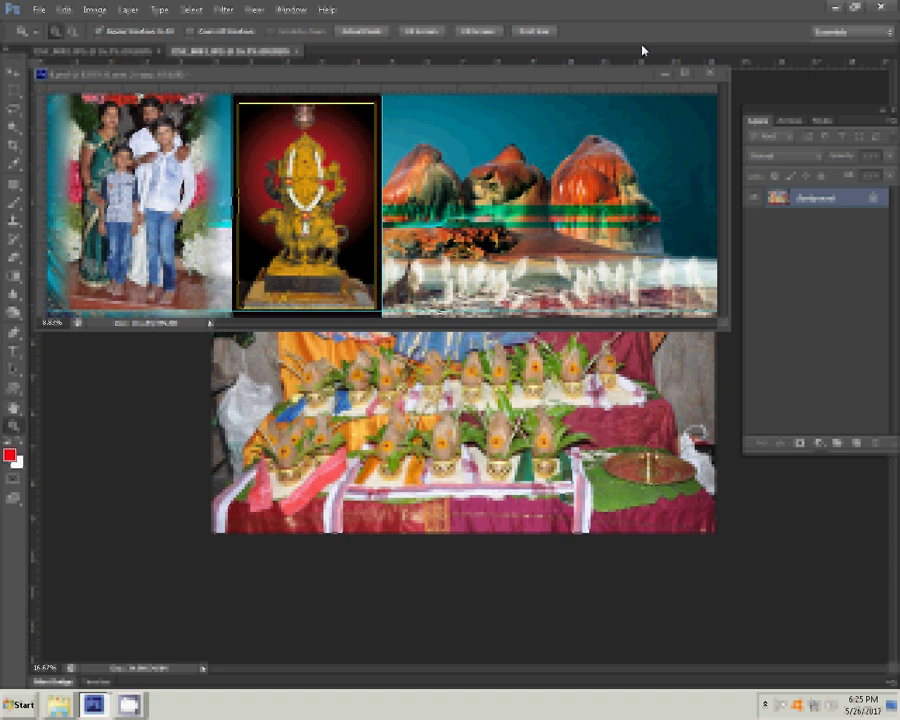
# - Float the first ceremony photo in its own window and resize it to 8 inches wide
pyautogui.click(268, 254)
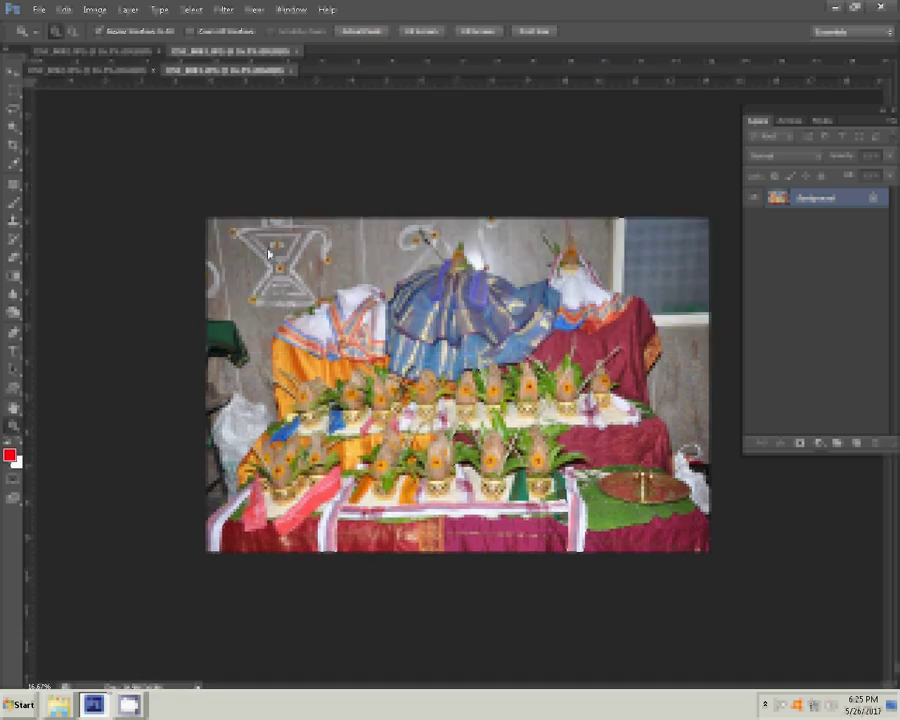
pyautogui.moveTo(220, 70); pyautogui.dragTo(205, 78)
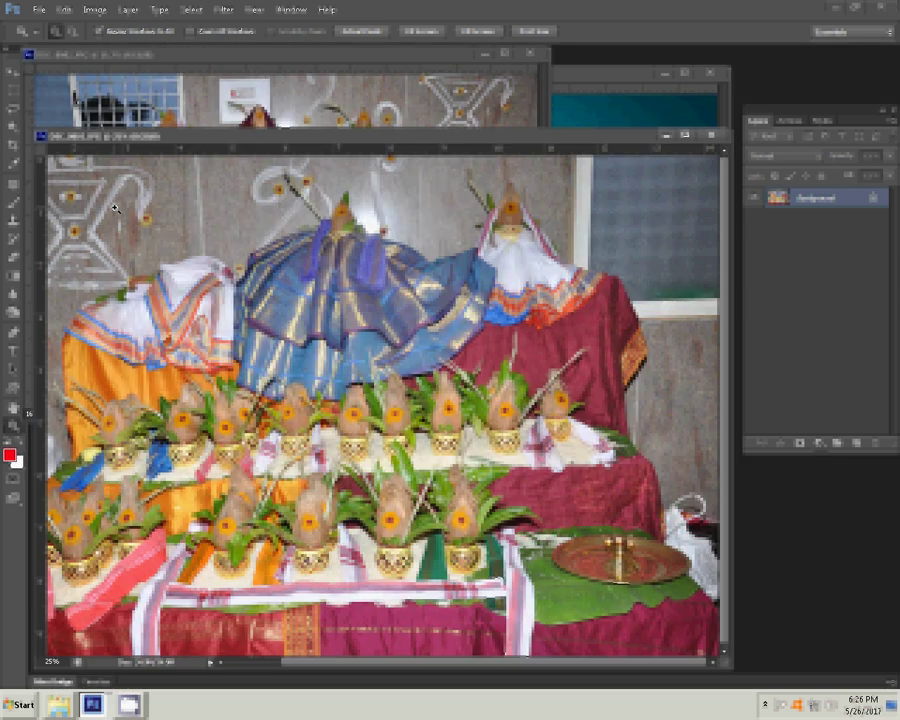
pyautogui.click(92, 12)
pyautogui.moveTo(122, 138)
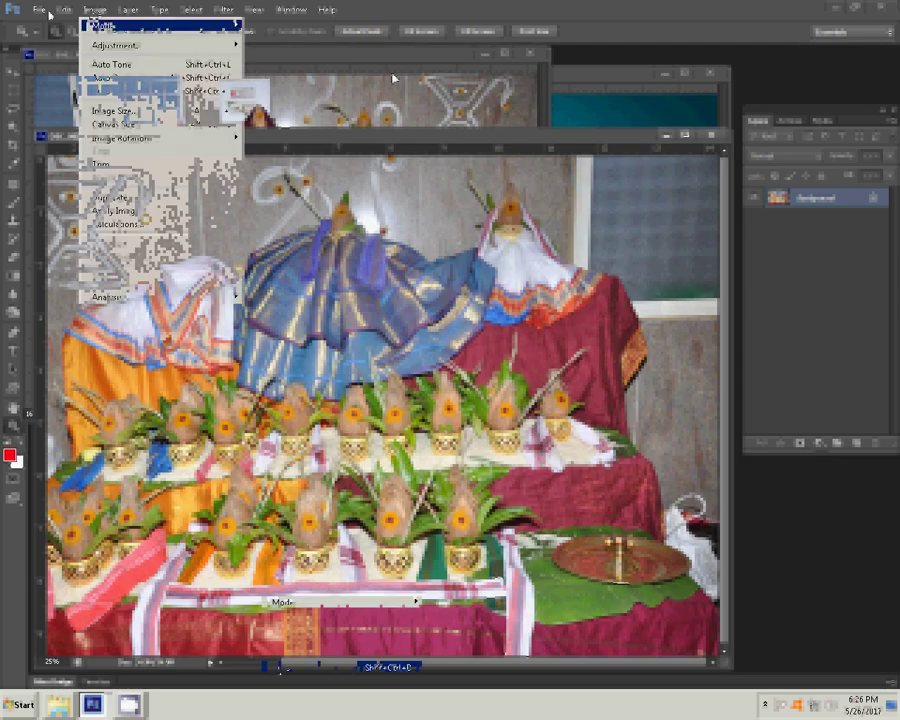
pyautogui.click(112, 110)
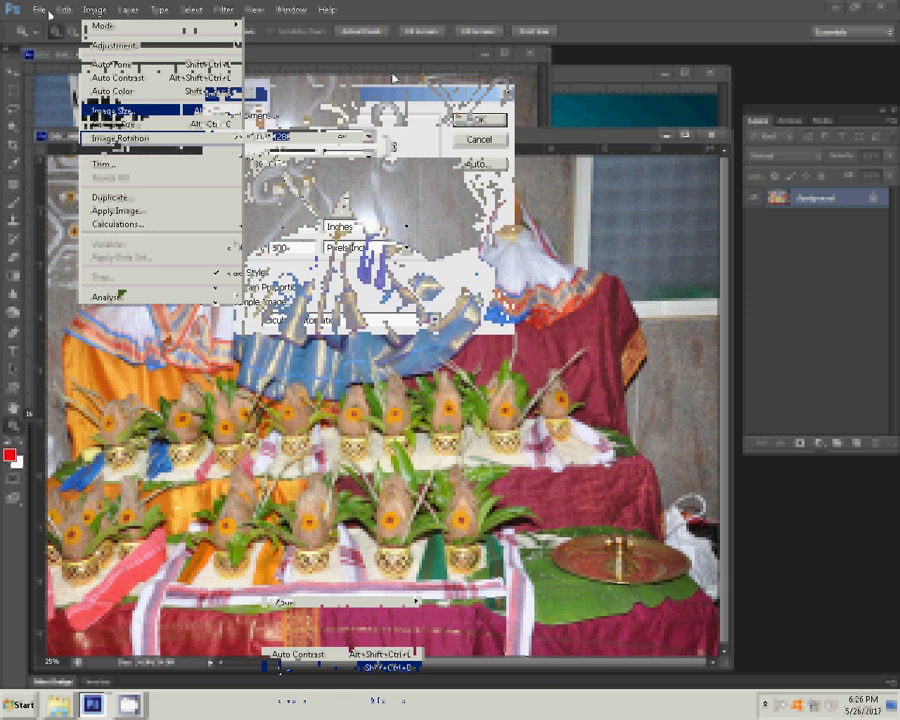
pyautogui.write('8')
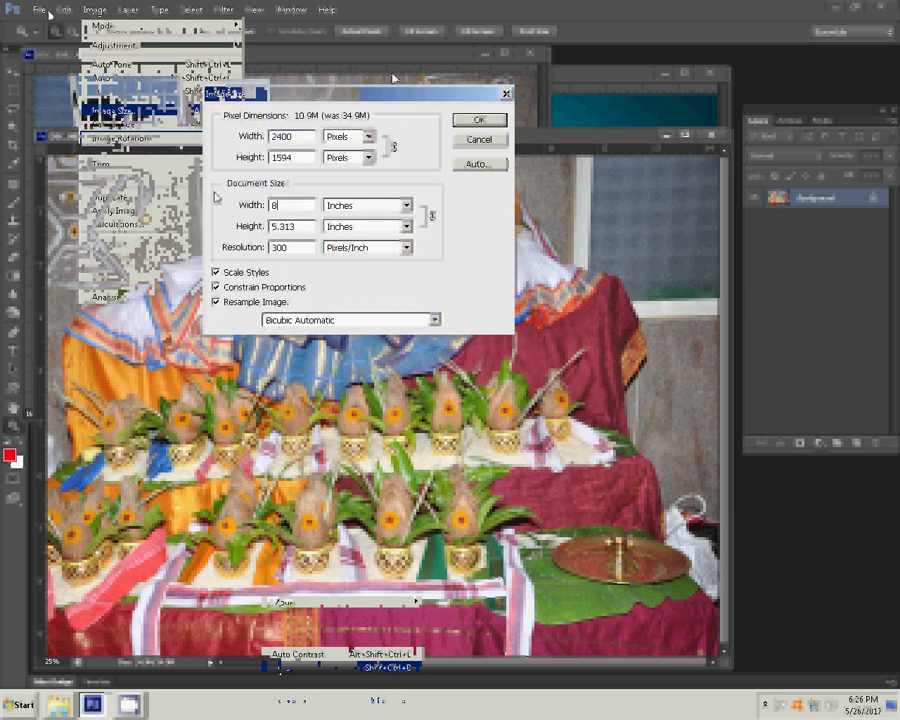
pyautogui.press('Return')
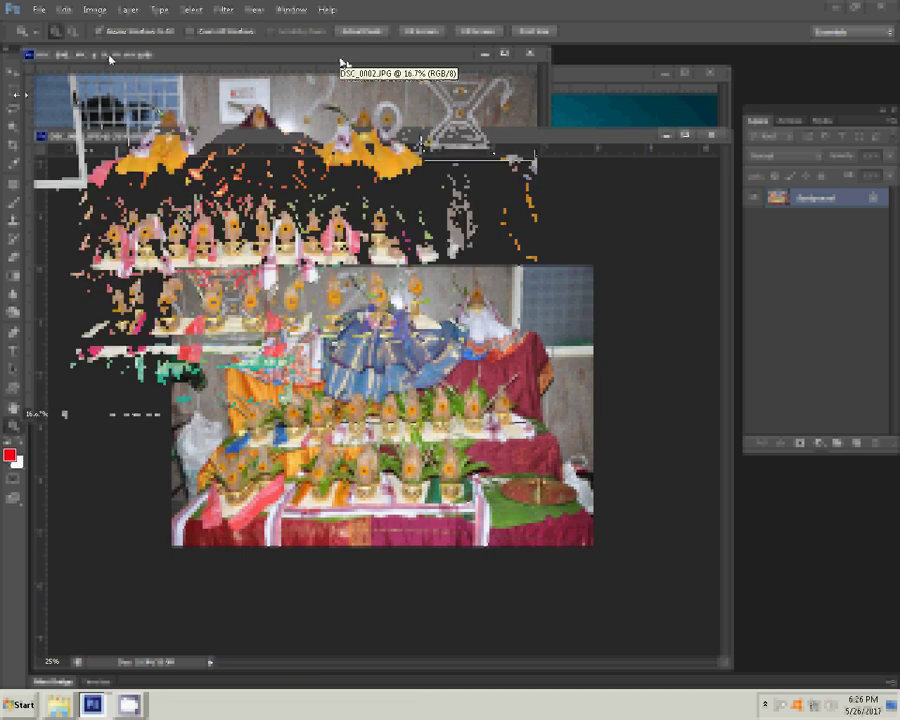
# - Resize the second ceremony photo to 10 inches wide via Image Size
pyautogui.rightClick(341, 63)
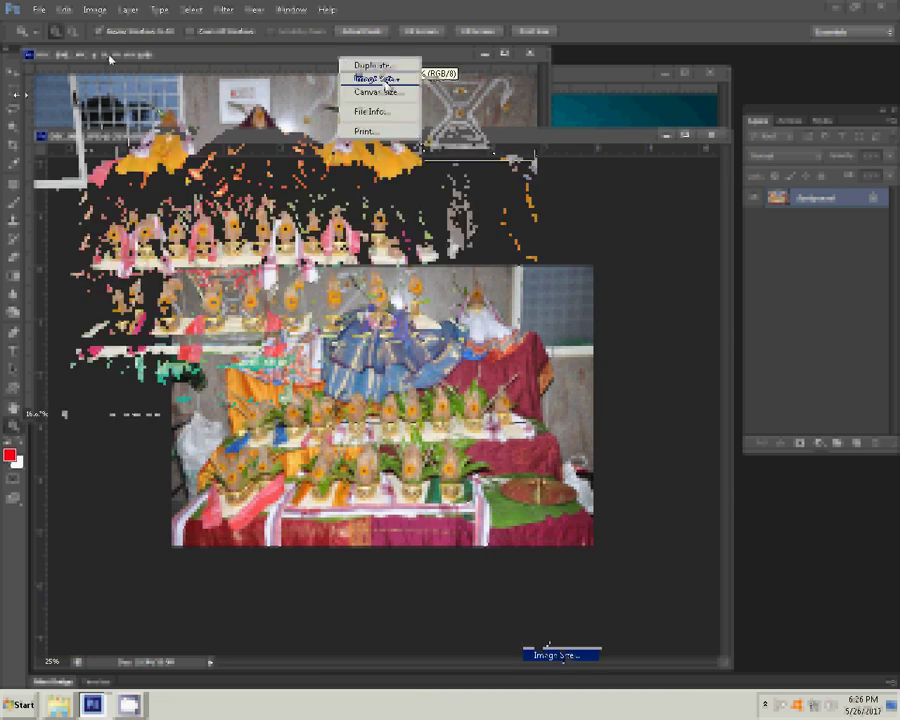
pyautogui.click(376, 78)
pyautogui.doubleClick(290, 205)
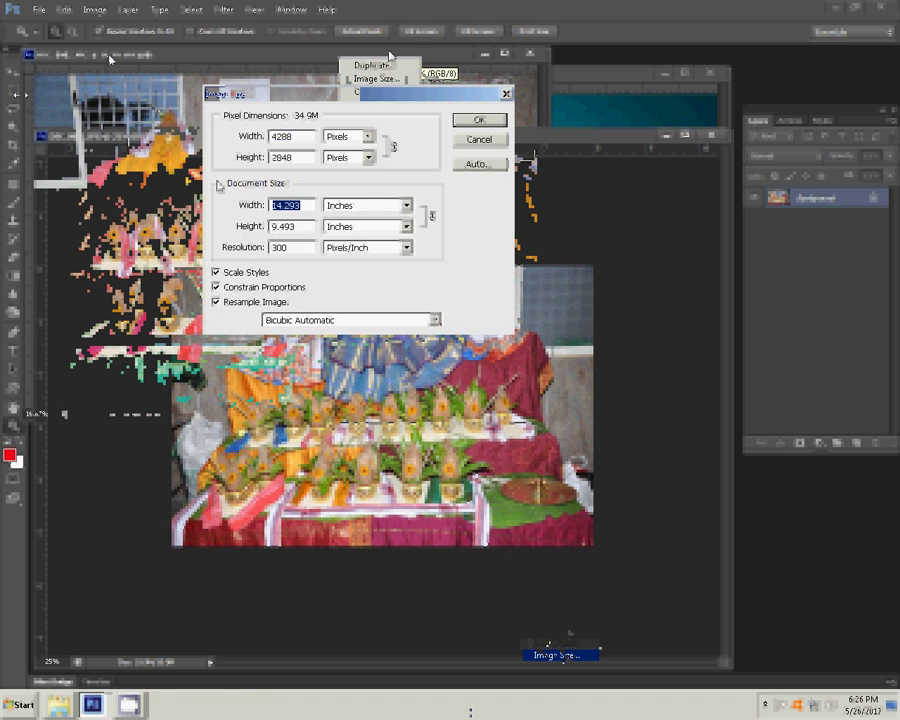
pyautogui.write('10')
pyautogui.press('Return')
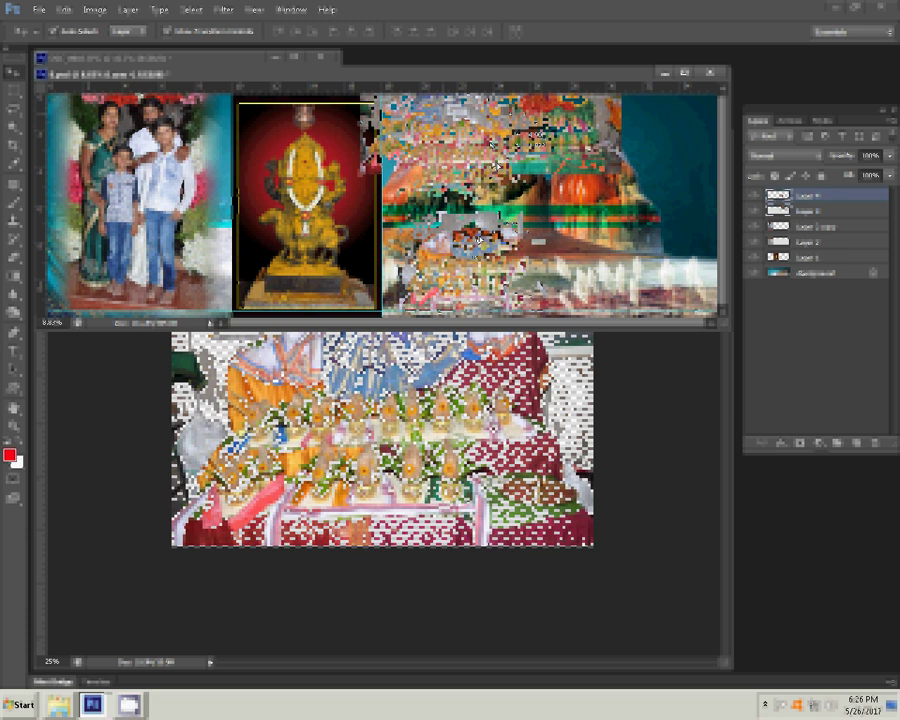
# - Close the DSC_0001 and DSC_0002 windows and move both files into the Delete folder
pyautogui.hotkey('ctrl', 'w')
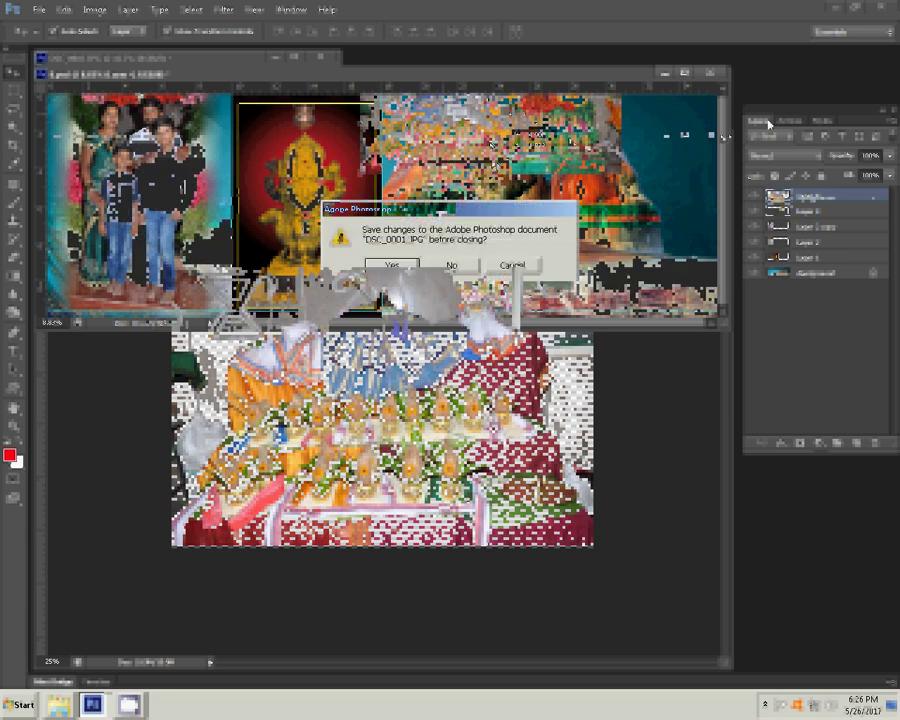
pyautogui.click(452, 265)
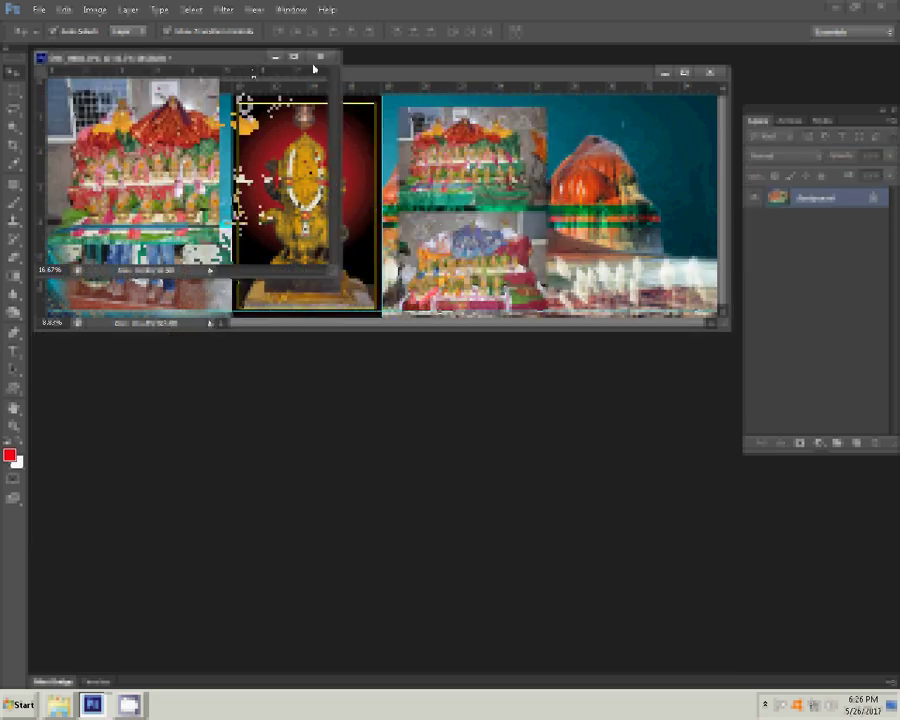
pyautogui.click(319, 58)
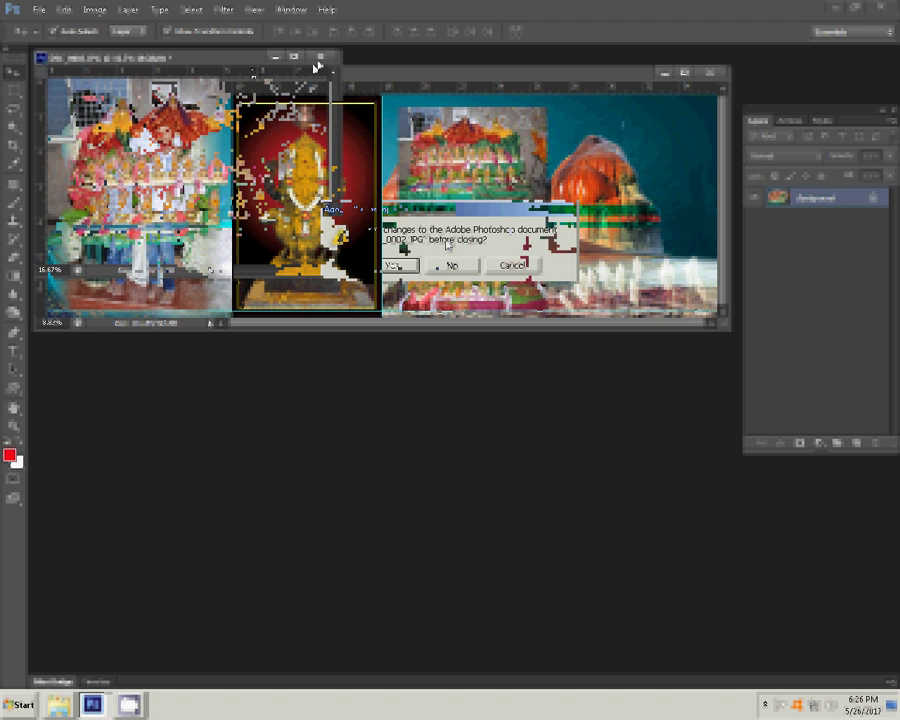
pyautogui.click(452, 265)
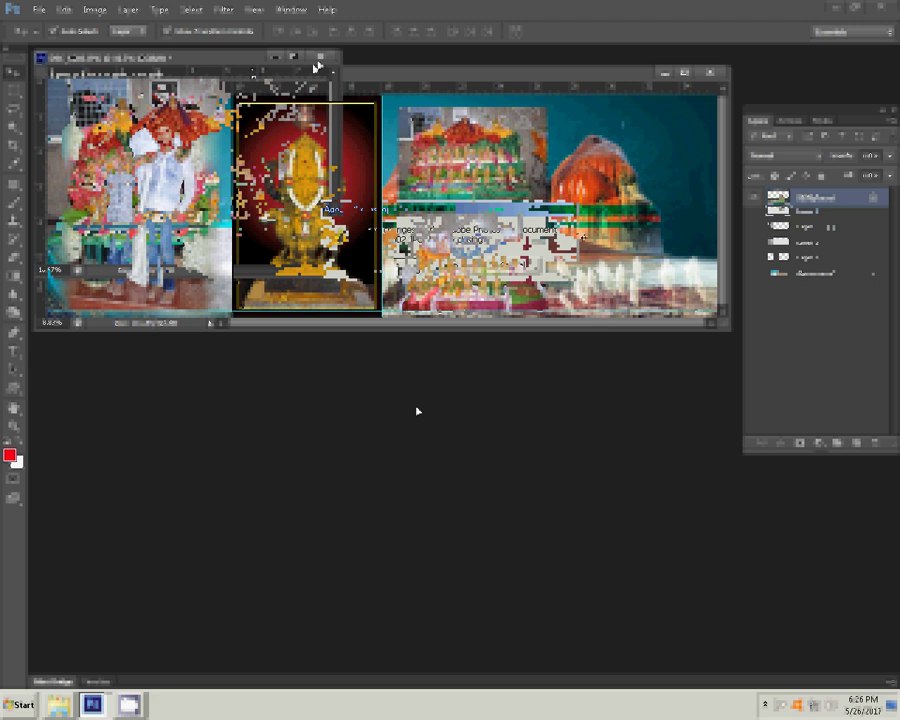
pyautogui.moveTo(59, 705)
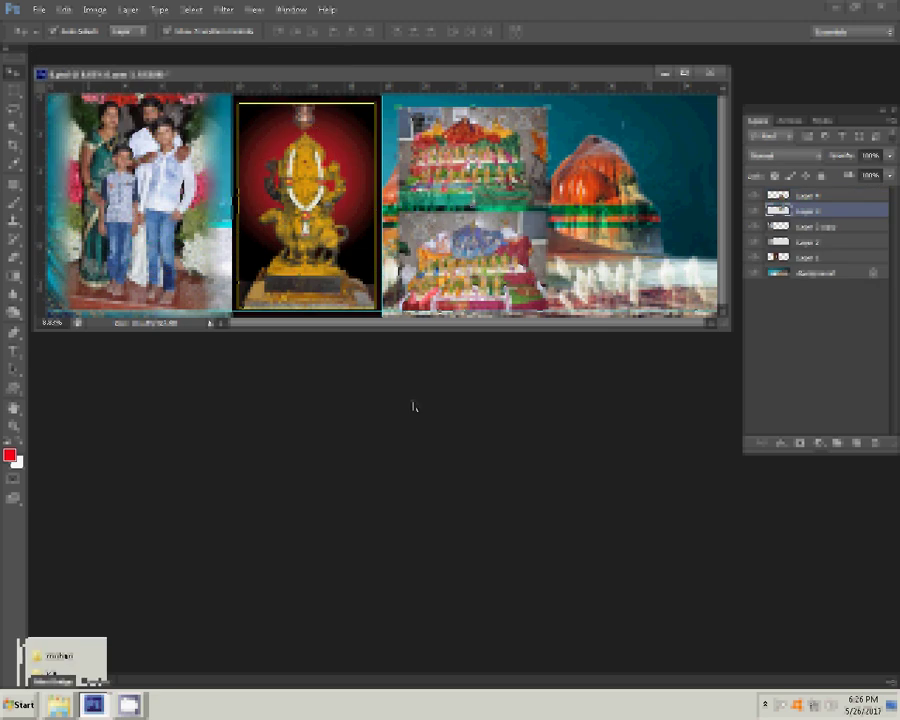
pyautogui.click(44, 663)
pyautogui.moveTo(505, 412); pyautogui.dragTo(334, 415)
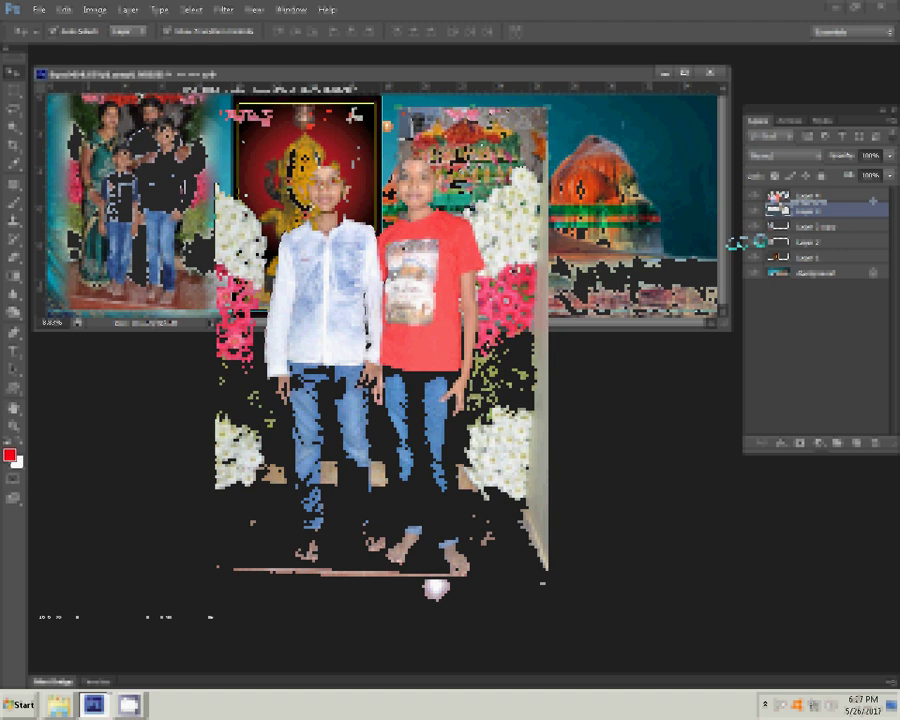
# - Darken the midtones of the boys' portrait copy with a Levels adjustment
pyautogui.press('z')
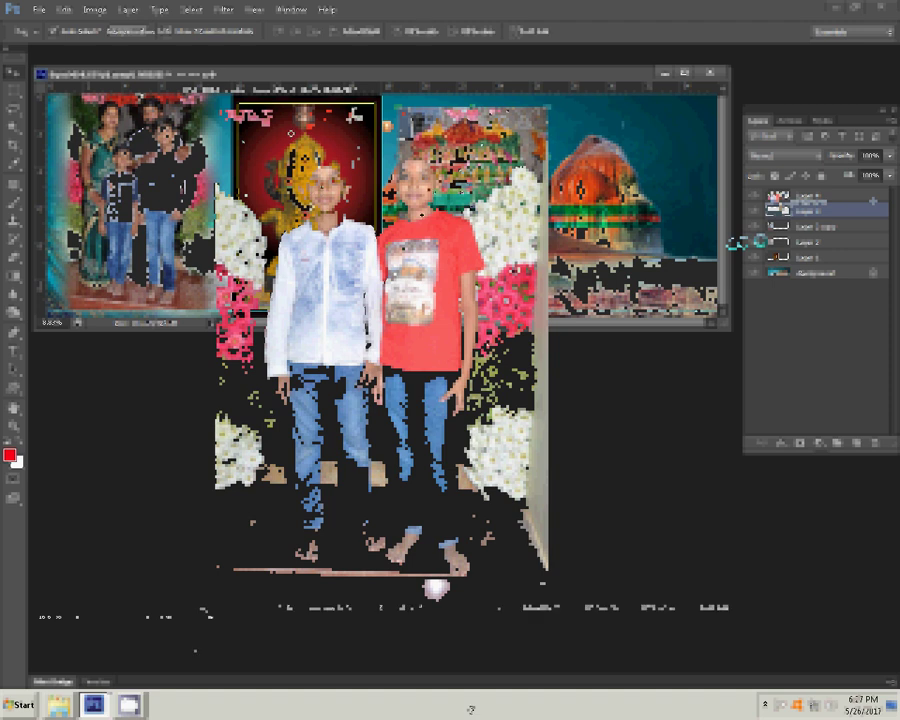
pyautogui.hotkey('ctrl', 'Tab')
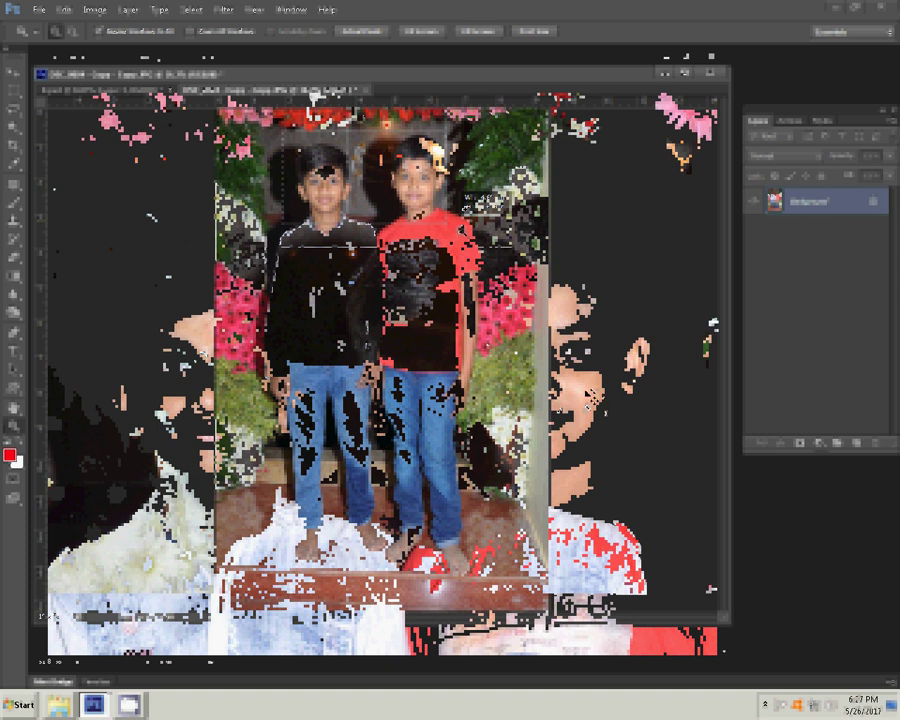
pyautogui.hotkey('ctrl', 'l')
pyautogui.moveTo(682, 427); pyautogui.dragTo(695, 427)
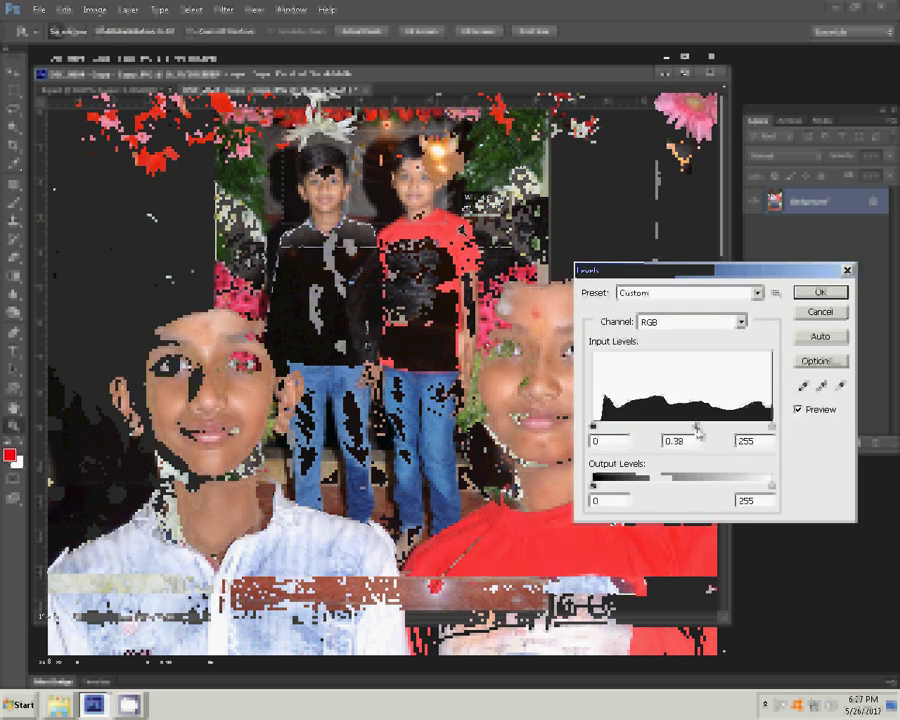
pyautogui.click(819, 292)
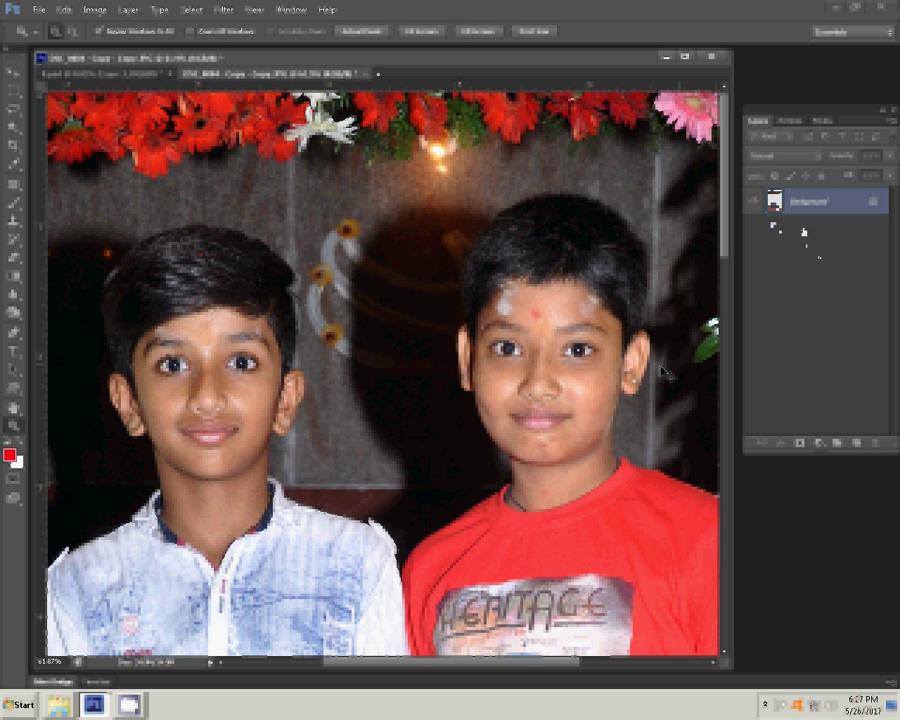
# - Apply the Magic Pro filter to the portrait with Graininess 88
pyautogui.click(223, 9)
pyautogui.moveTo(236, 304)
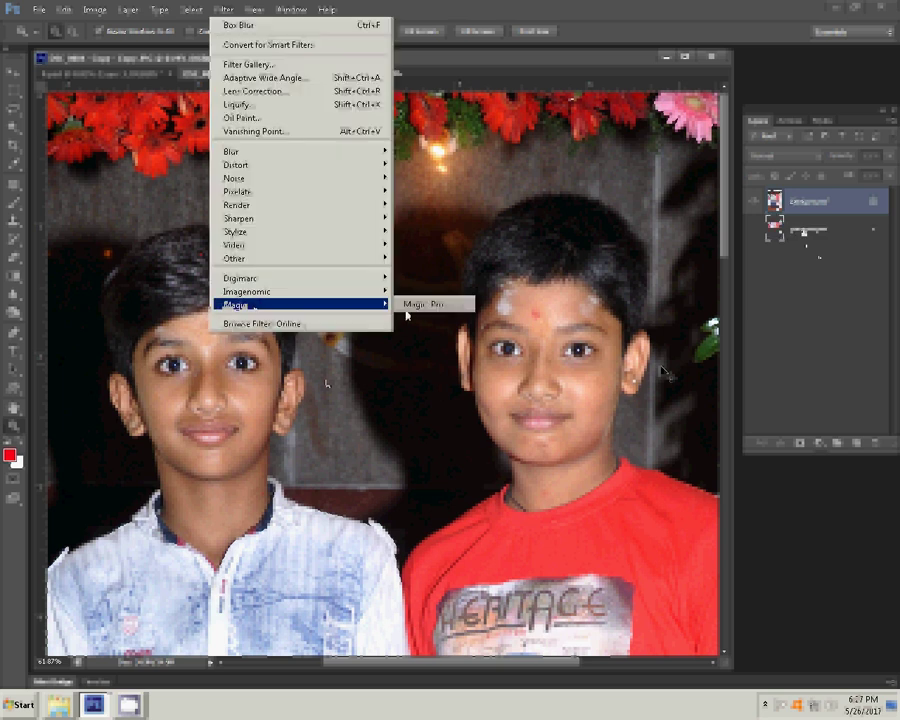
pyautogui.click(422, 304)
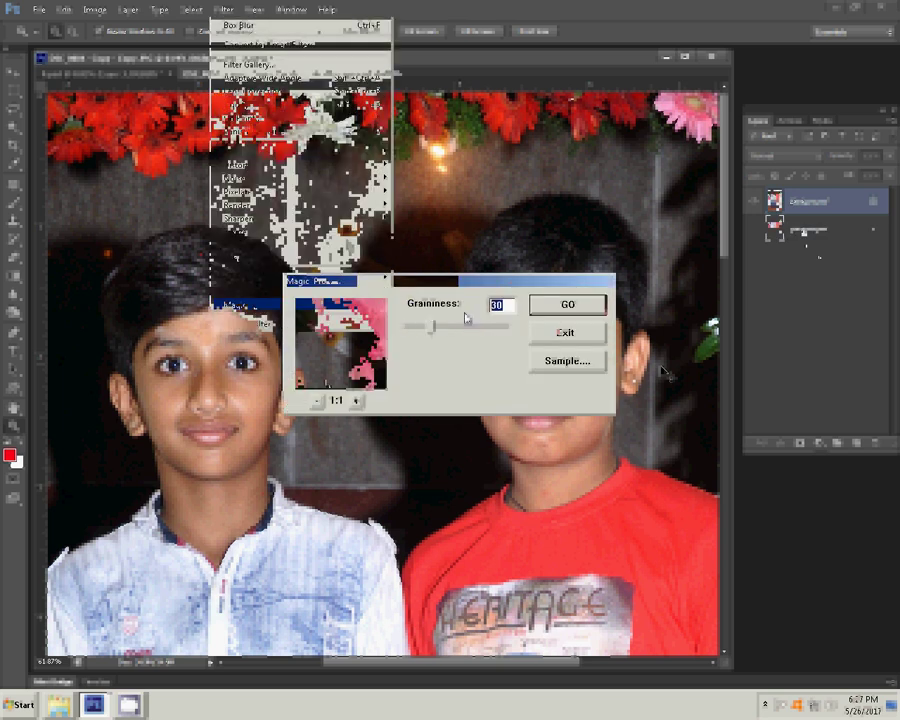
pyautogui.write('88')
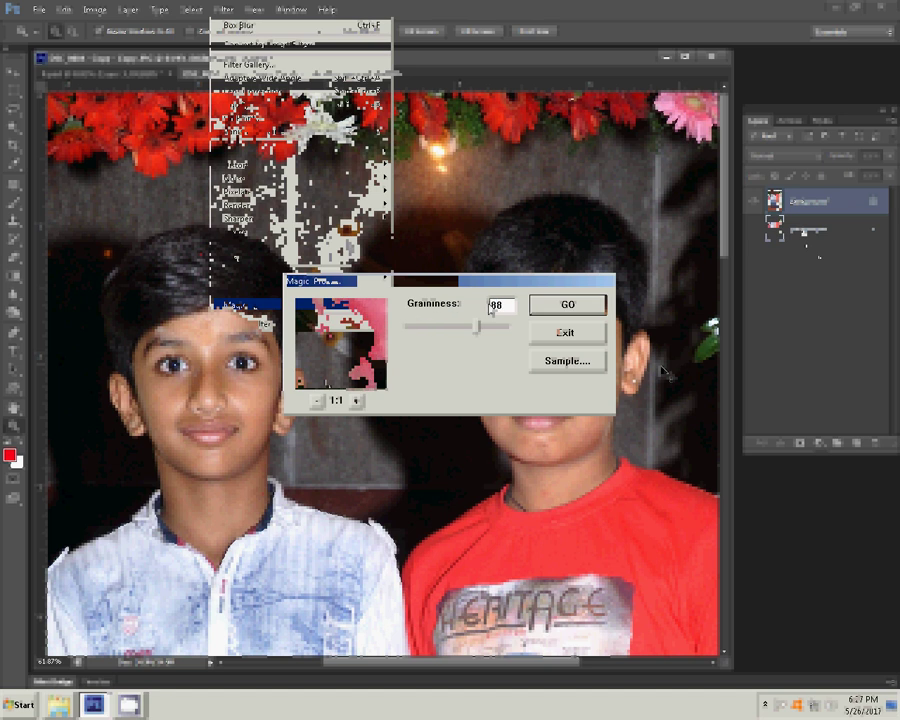
pyautogui.click(558, 308)
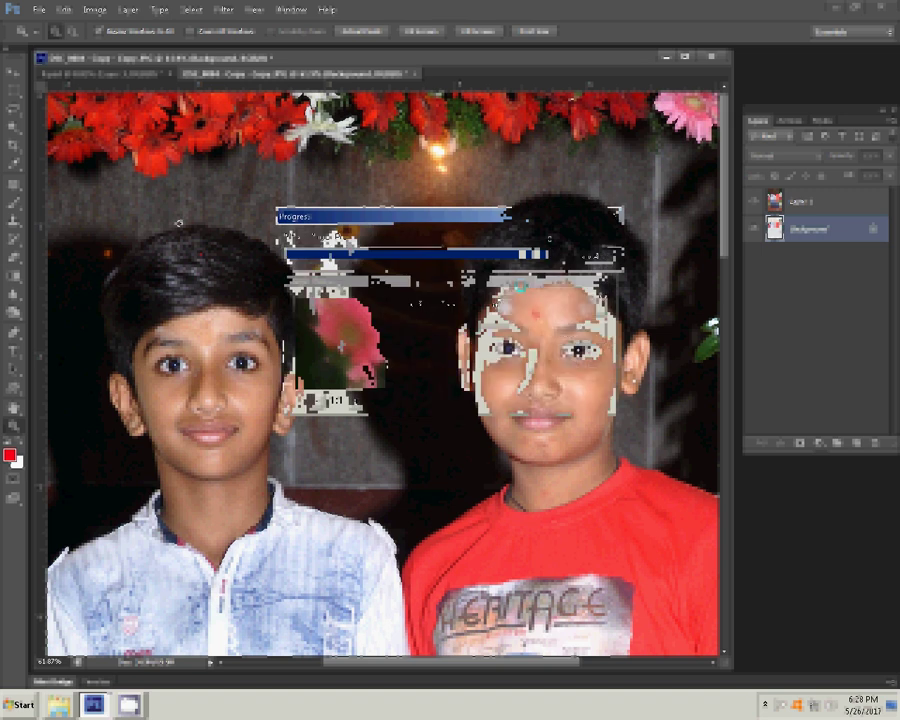
# - Add noise to the image with the Add Noise filter
pyautogui.click(242, 10)
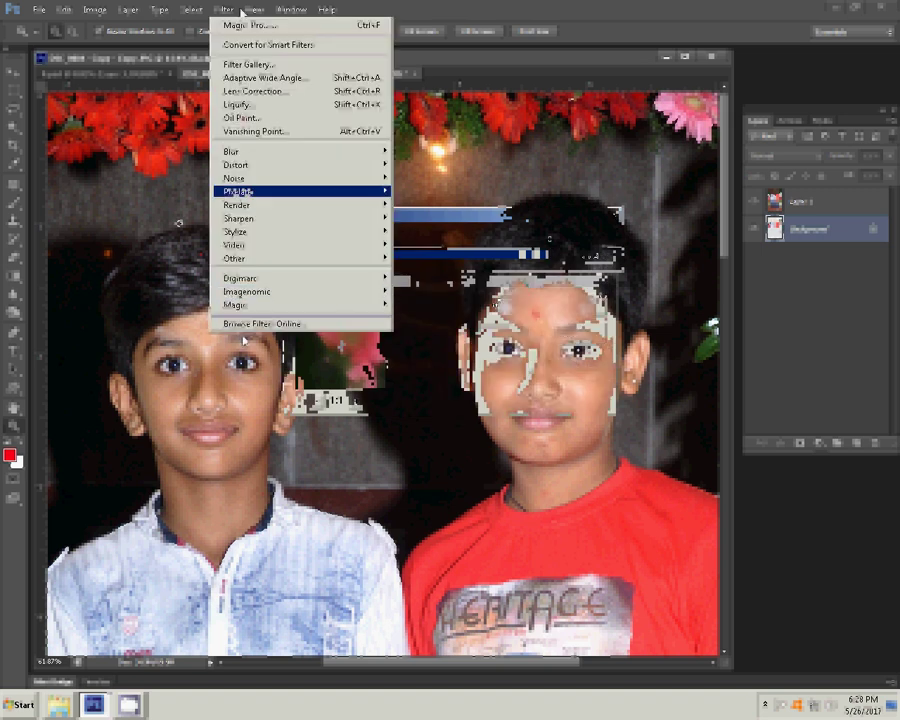
pyautogui.click(422, 177)
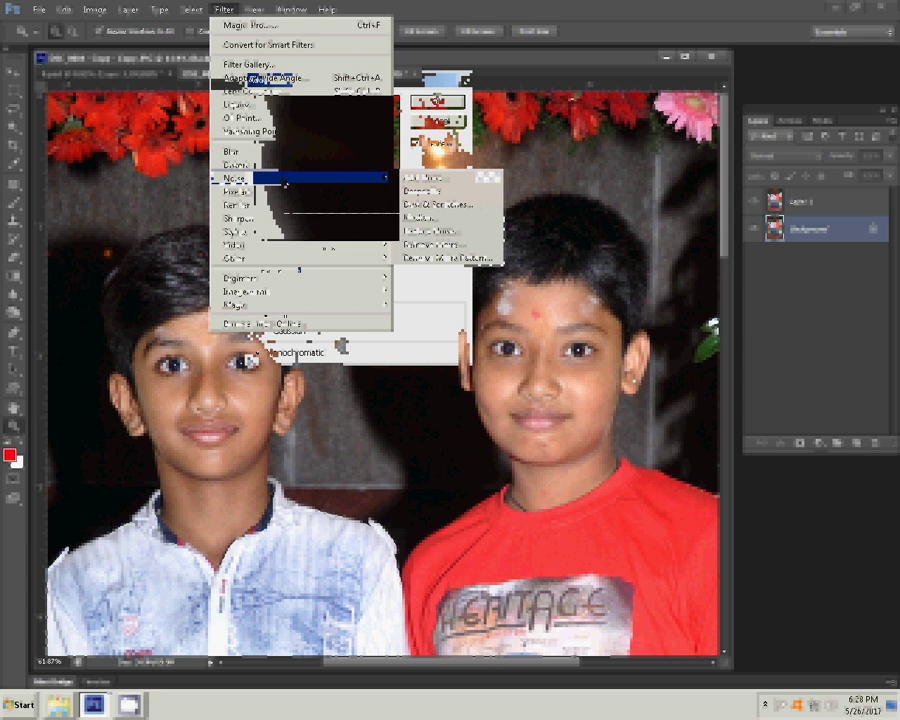
pyautogui.click(436, 104)
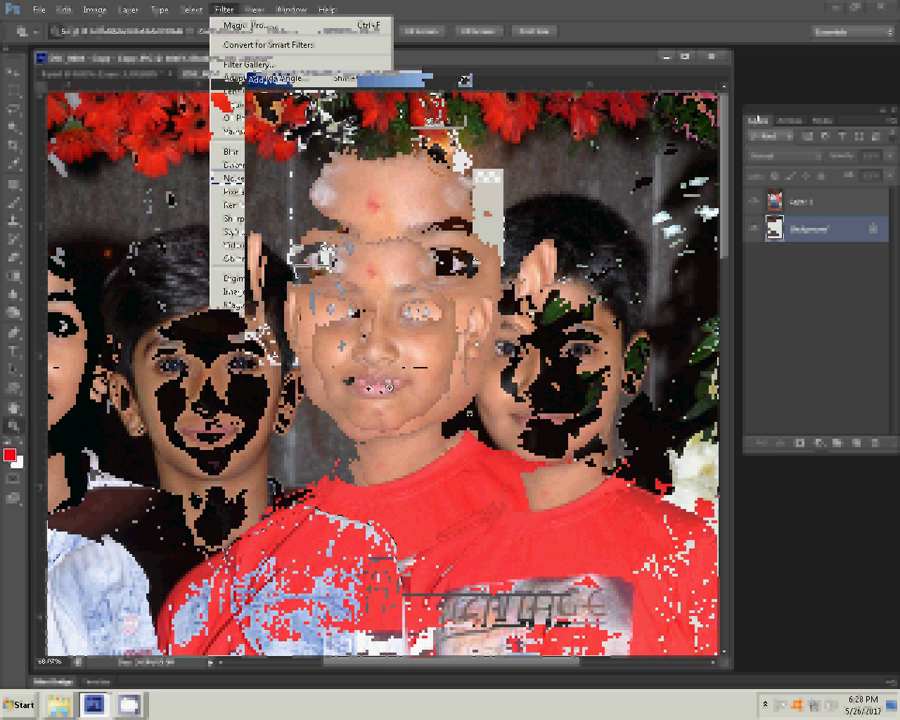
# - Select Layer 1 and switch to the Healing Brush, then the Eraser
pyautogui.click(806, 204)
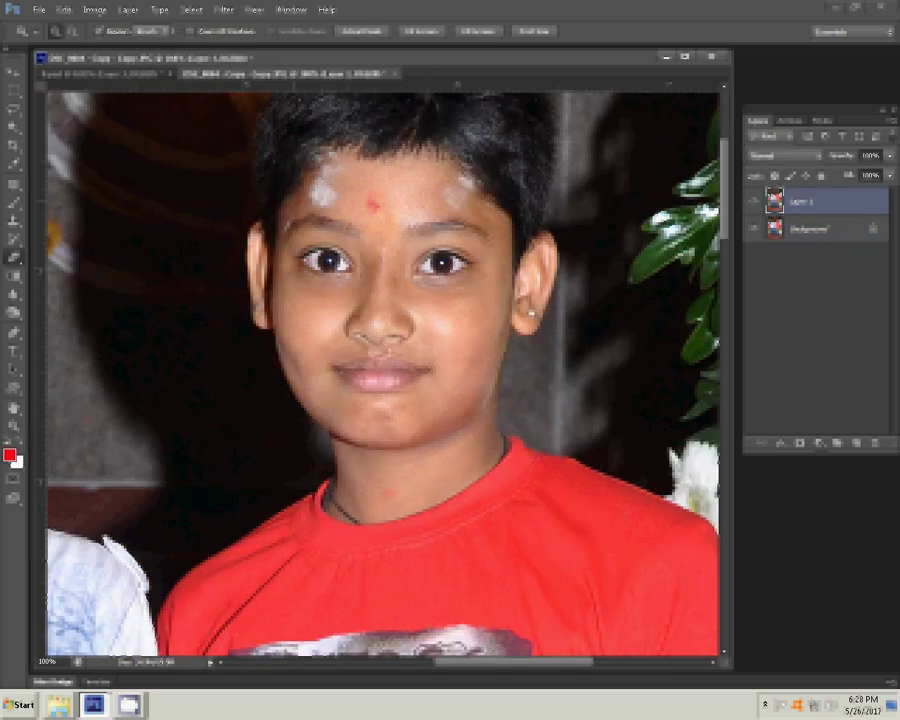
pyautogui.press('j')
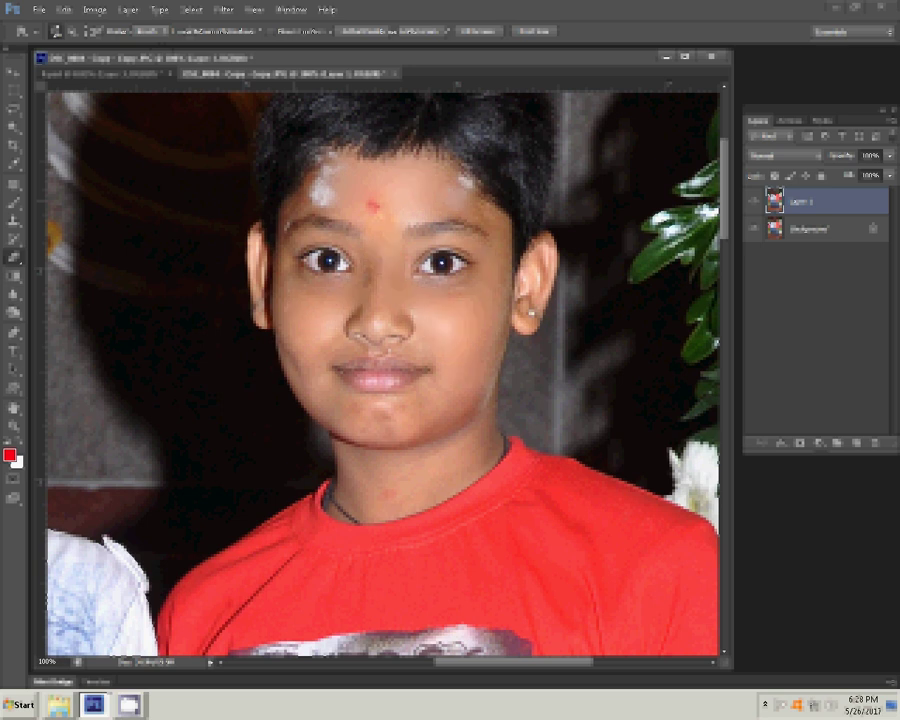
pyautogui.press('e')
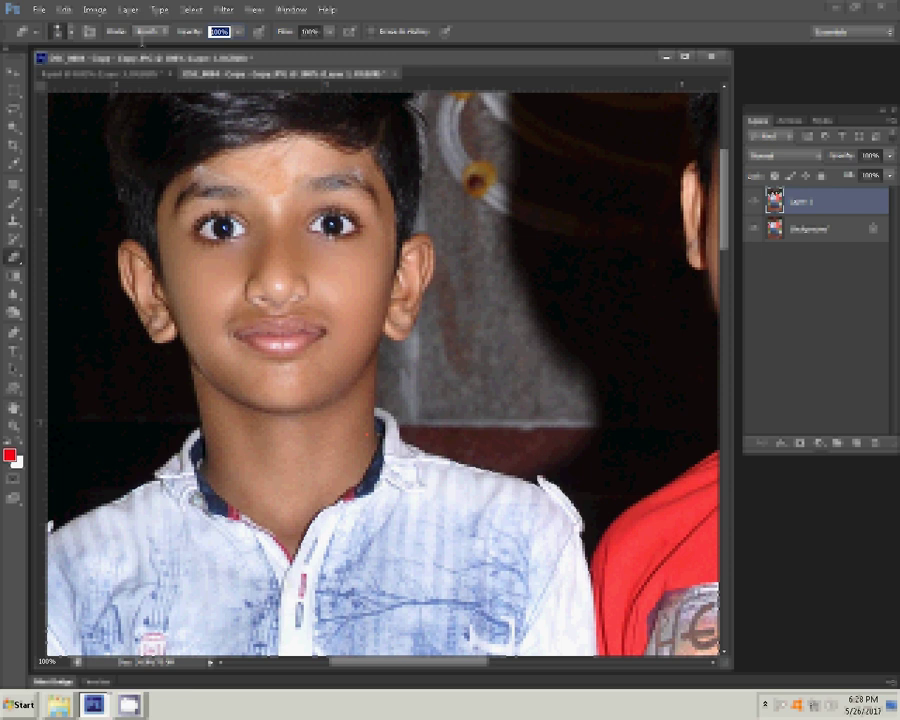
# - Set the Eraser opacity to 60%
pyautogui.write('60')
pyautogui.press('Return')
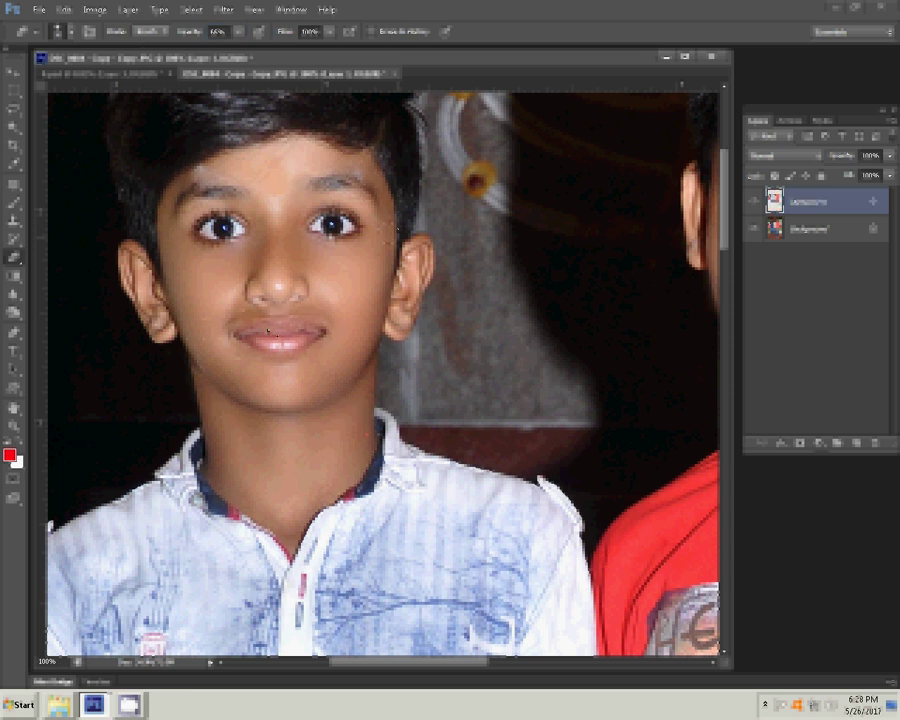
pyautogui.press('s')
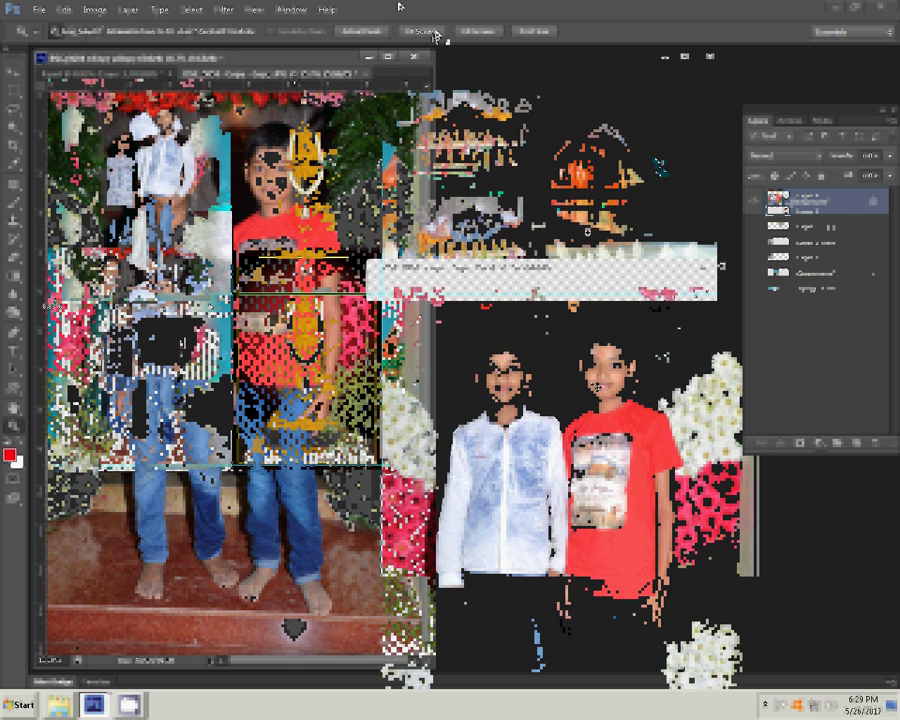
# - Move the boys' photo up slightly with Free Transform and save it as a JPEG
pyautogui.hotkey('ctrl', 't')
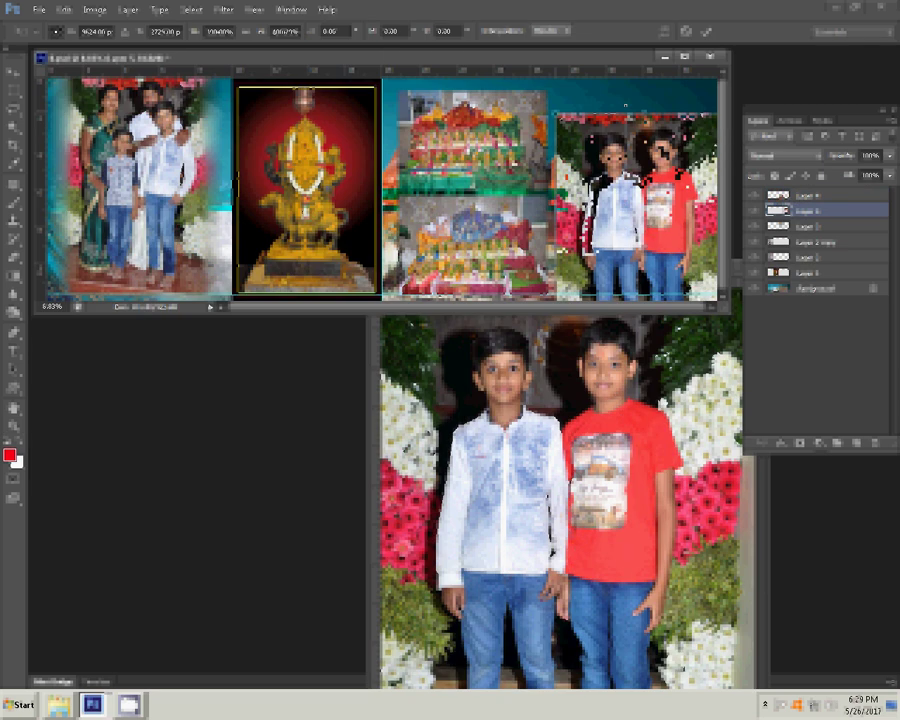
pyautogui.moveTo(658, 191); pyautogui.dragTo(652, 143)
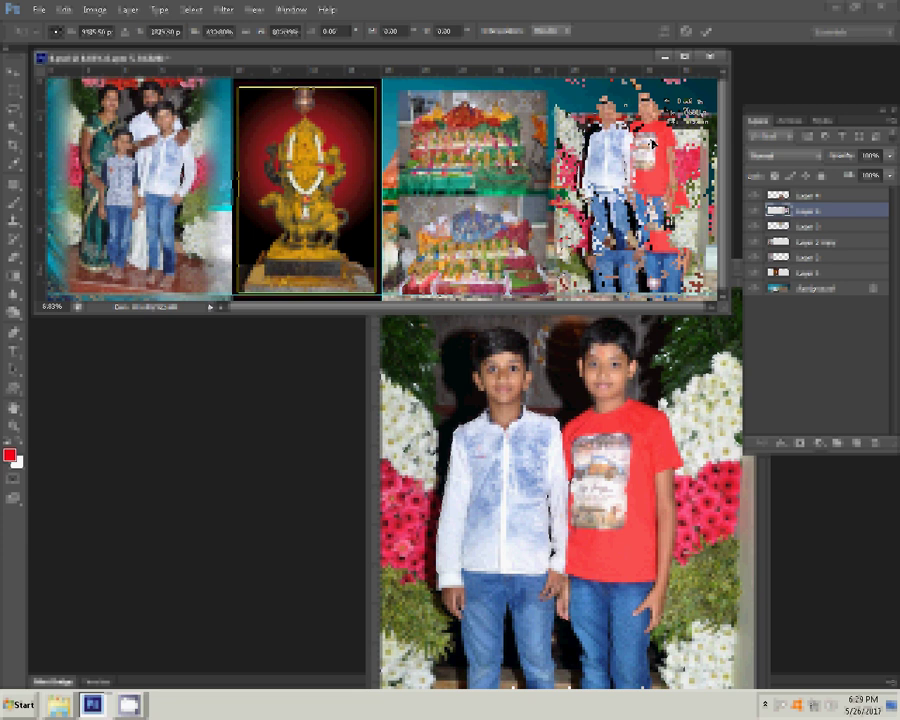
pyautogui.click(717, 34)
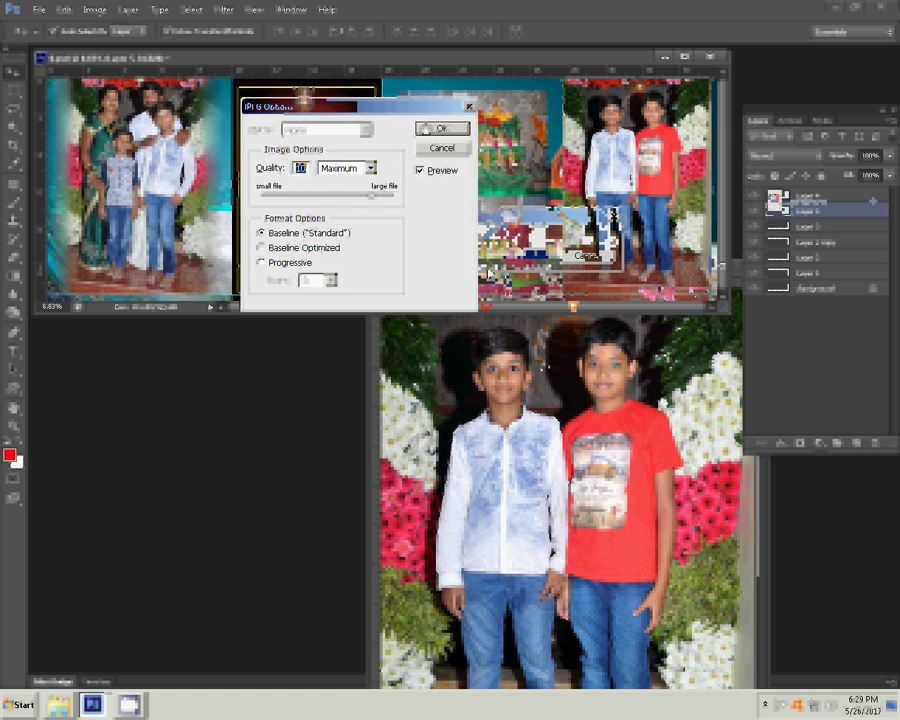
pyautogui.press('Return')
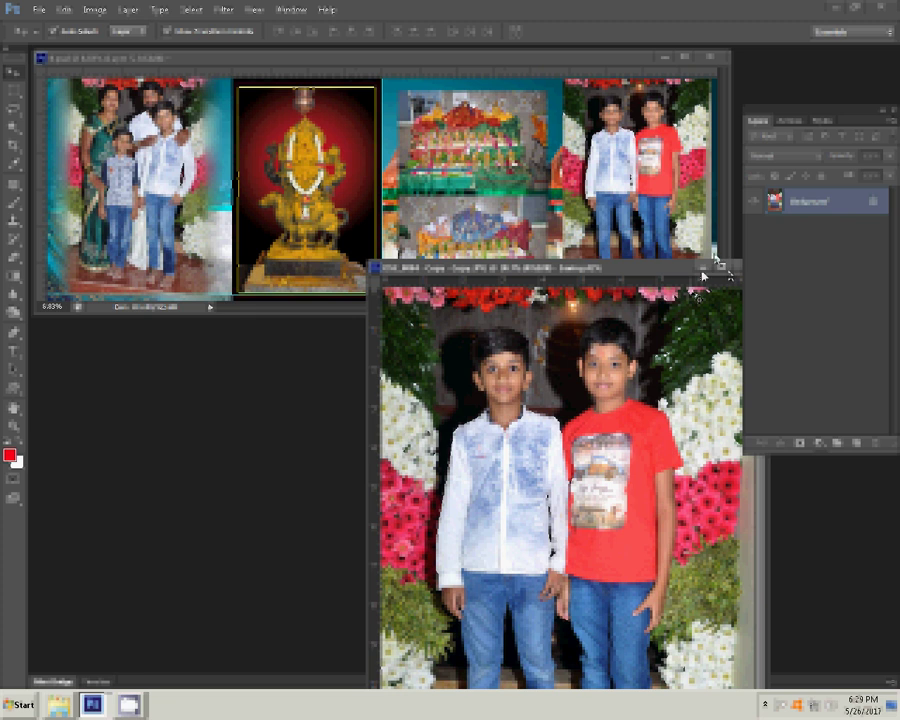
# - Drag the boys' portrait into the wedding album spread document
pyautogui.moveTo(703, 277); pyautogui.dragTo(651, 277)
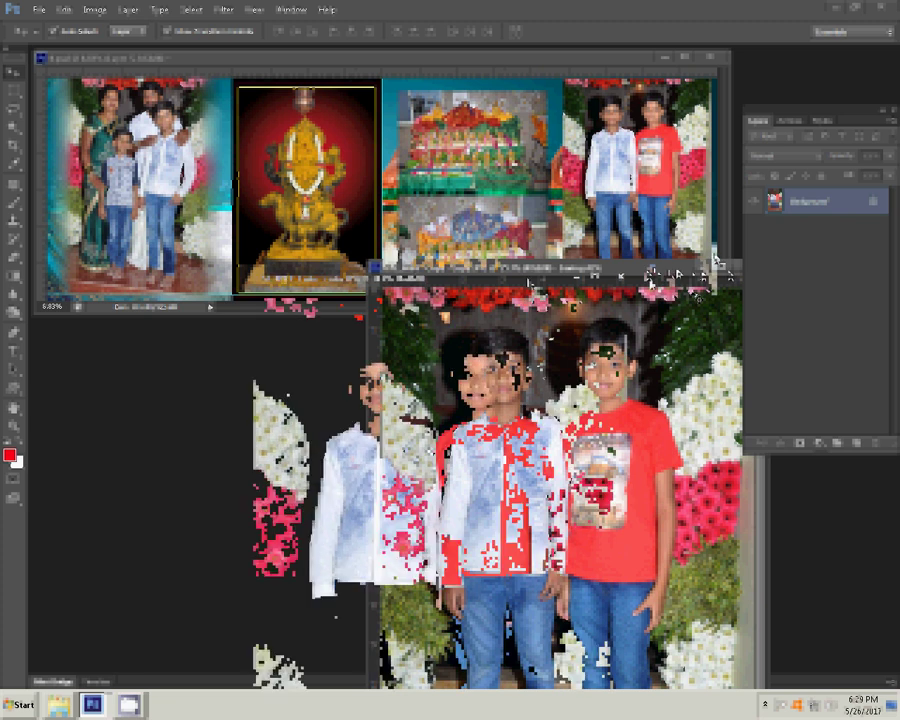
pyautogui.click(700, 240)
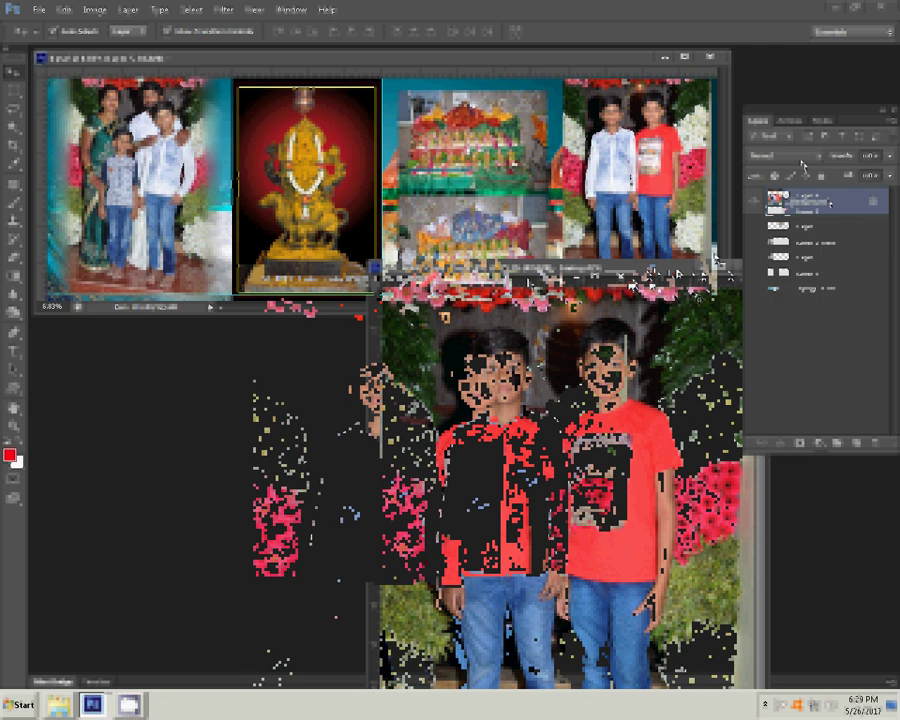
pyautogui.moveTo(632, 284); pyautogui.dragTo(562, 111)
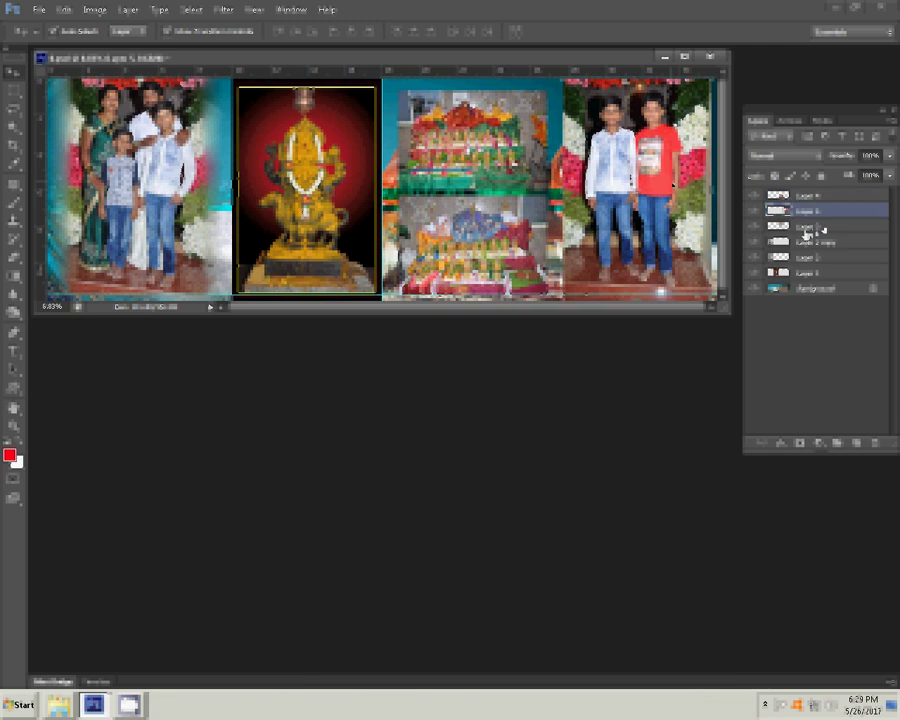
# - Duplicate the boys' portrait layer and apply a Box Blur to it
pyautogui.moveTo(806, 234); pyautogui.dragTo(822, 227)
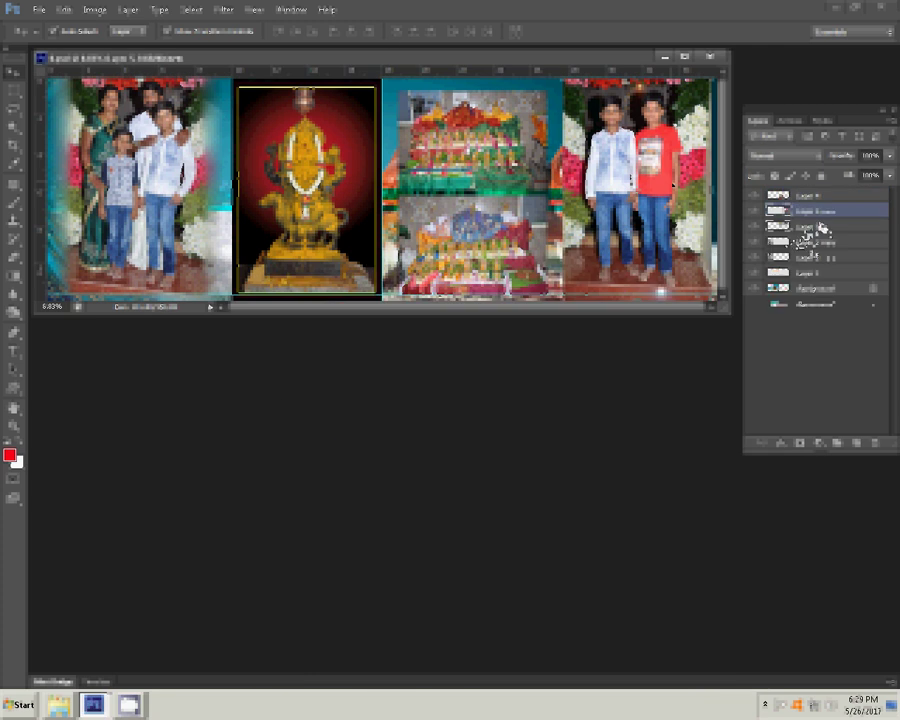
pyautogui.click(223, 10)
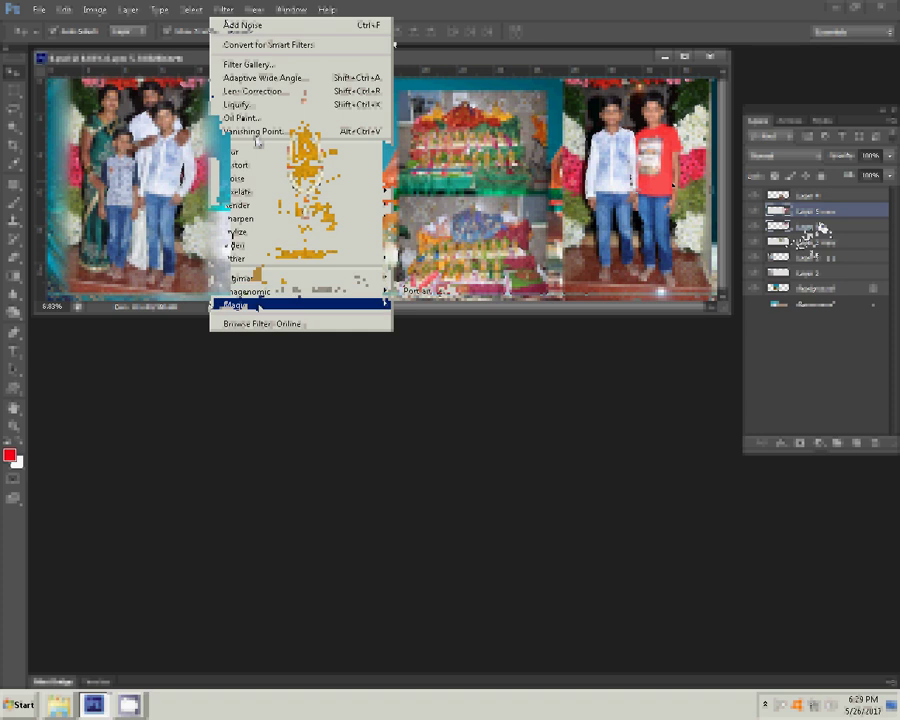
pyautogui.moveTo(240, 100)
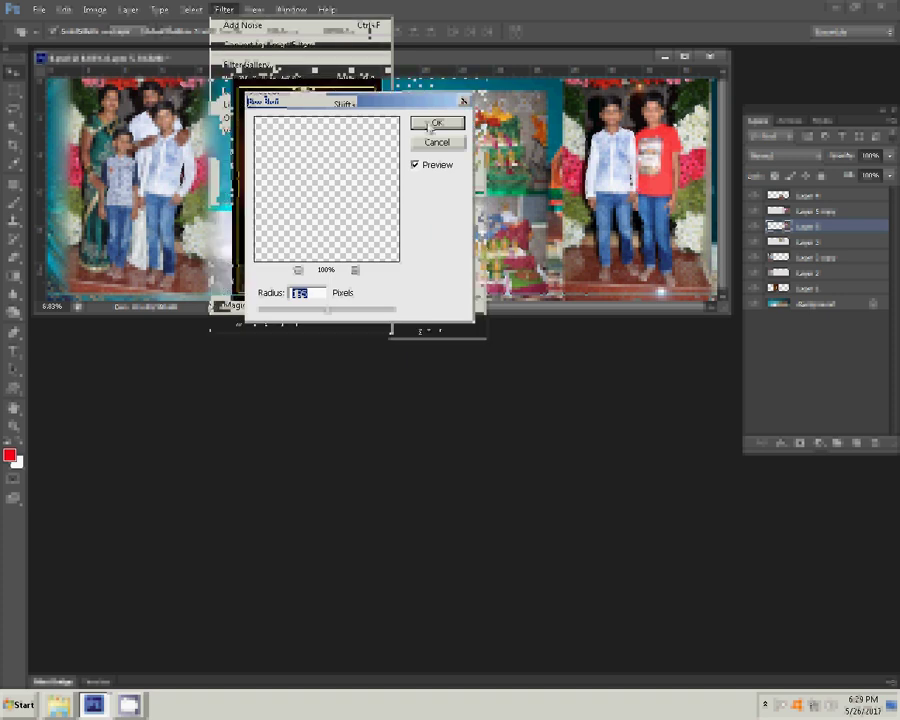
pyautogui.click(432, 124)
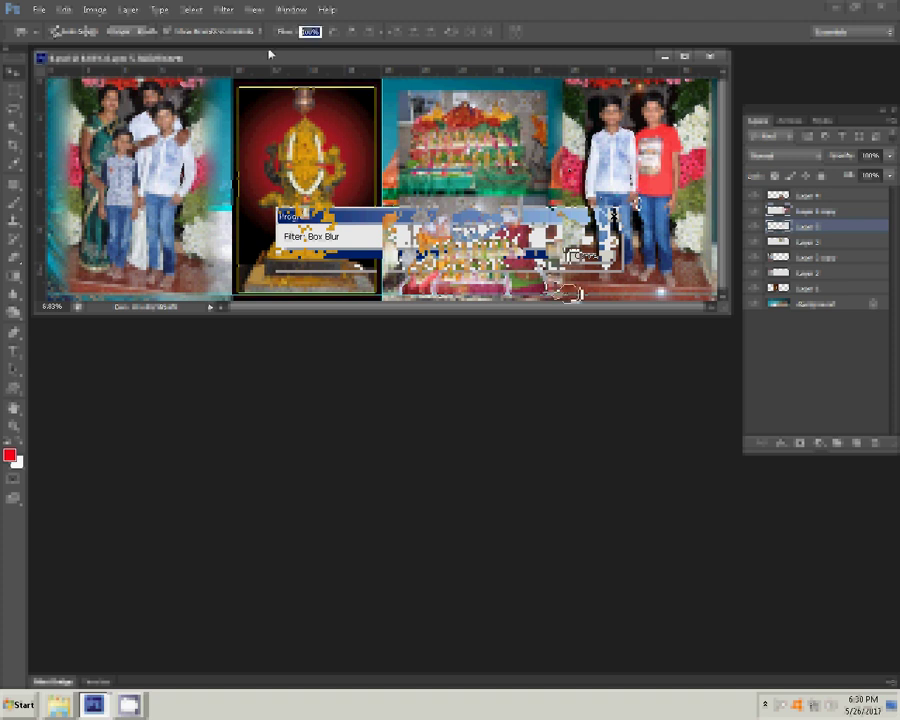
# - Set the Eraser flow to 77% to soften the portrait's left edge
pyautogui.press('e')
pyautogui.hotkey('alt', ']')
pyautogui.write('77')
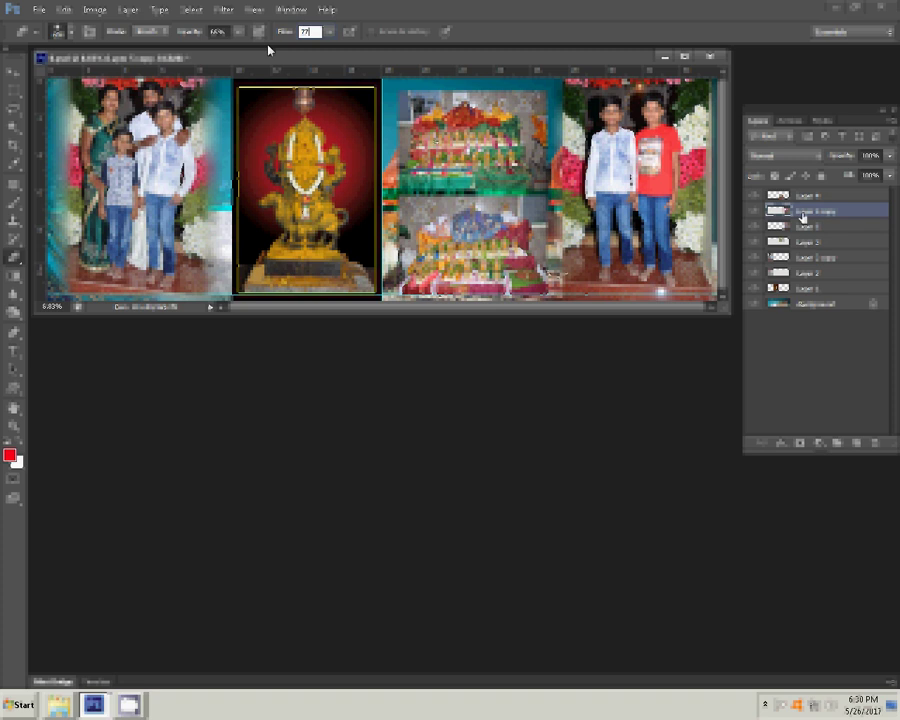
pyautogui.press('Return')
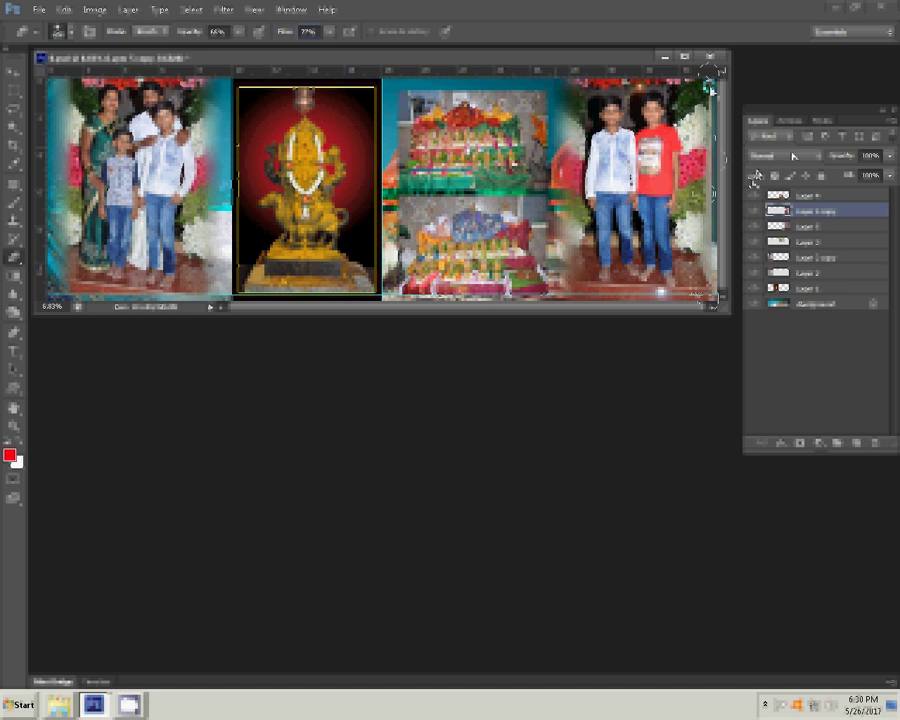
# - Give Layer 3 a 10 px pink-orange-blue gradient Stroke effect
pyautogui.press('v')
pyautogui.hotkey('alt', '[')
pyautogui.hotkey('alt', '[')
pyautogui.click(785, 447)
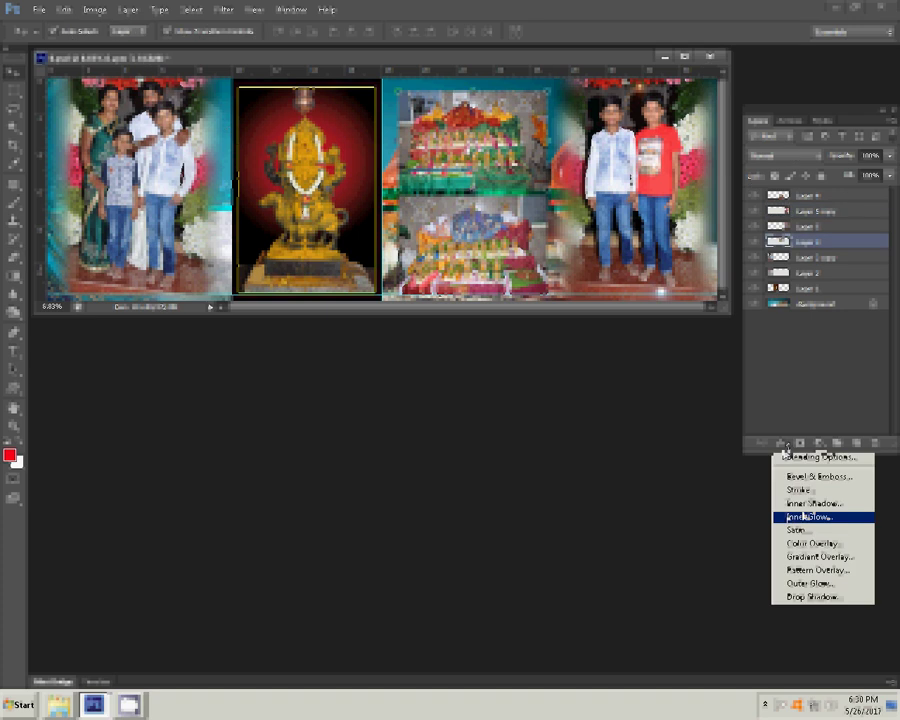
pyautogui.click(799, 490)
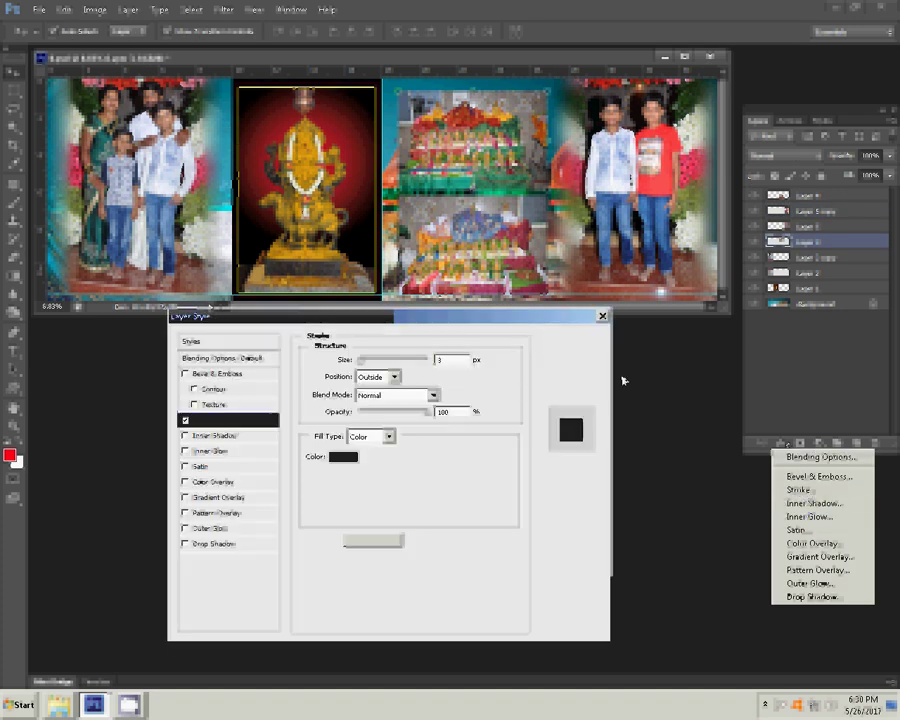
pyautogui.click(370, 436)
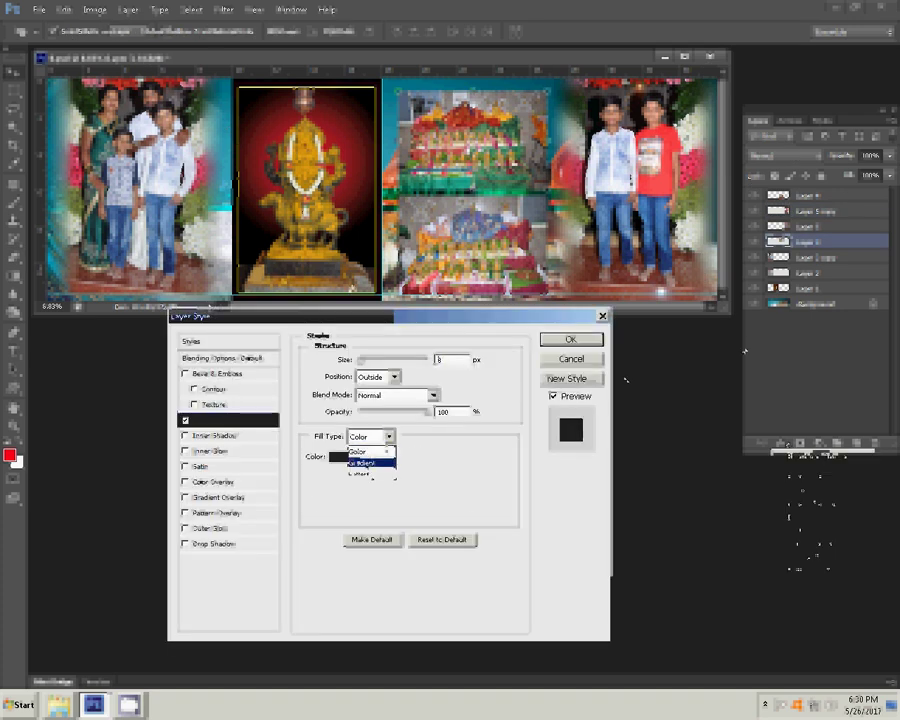
pyautogui.click(372, 457)
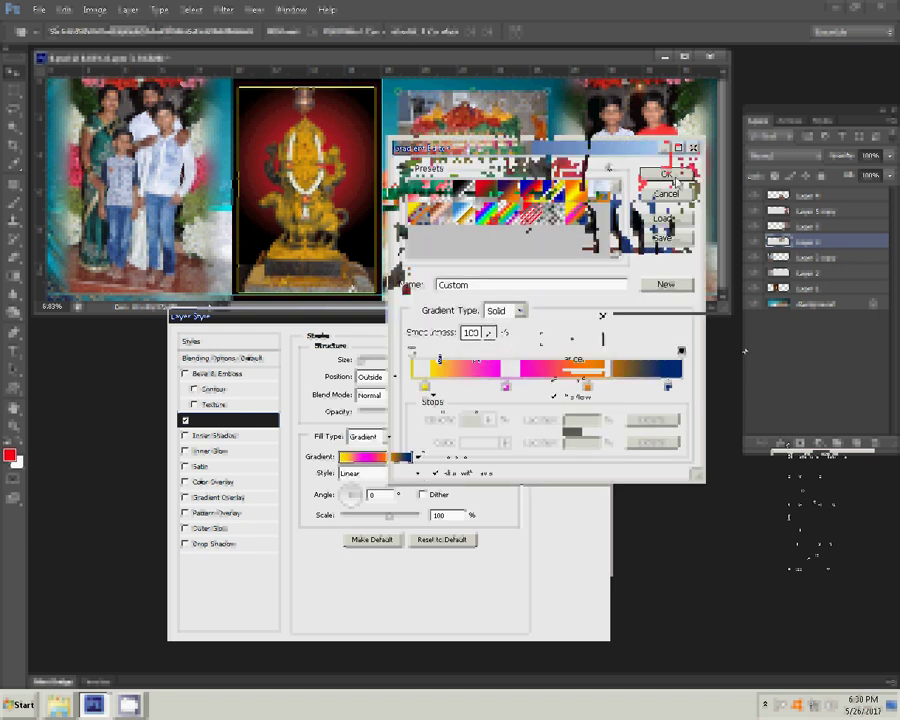
pyautogui.press('Return')
pyautogui.write('10')
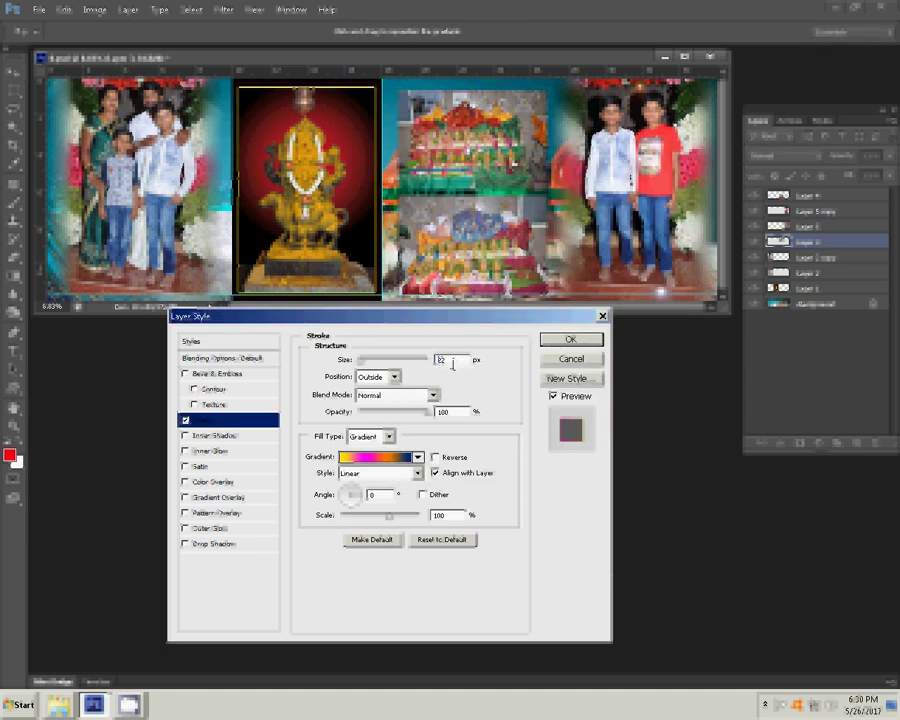
pyautogui.click(571, 340)
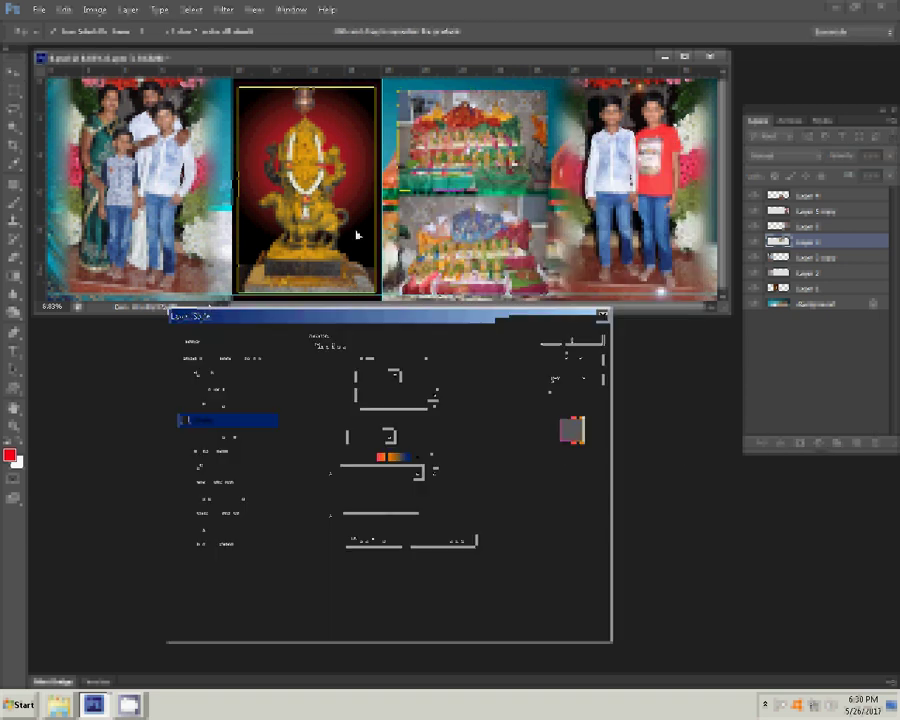
# - Copy the stroke layer style from Layer 3 and paste it onto Layer 4
pyautogui.rightClick(858, 244)
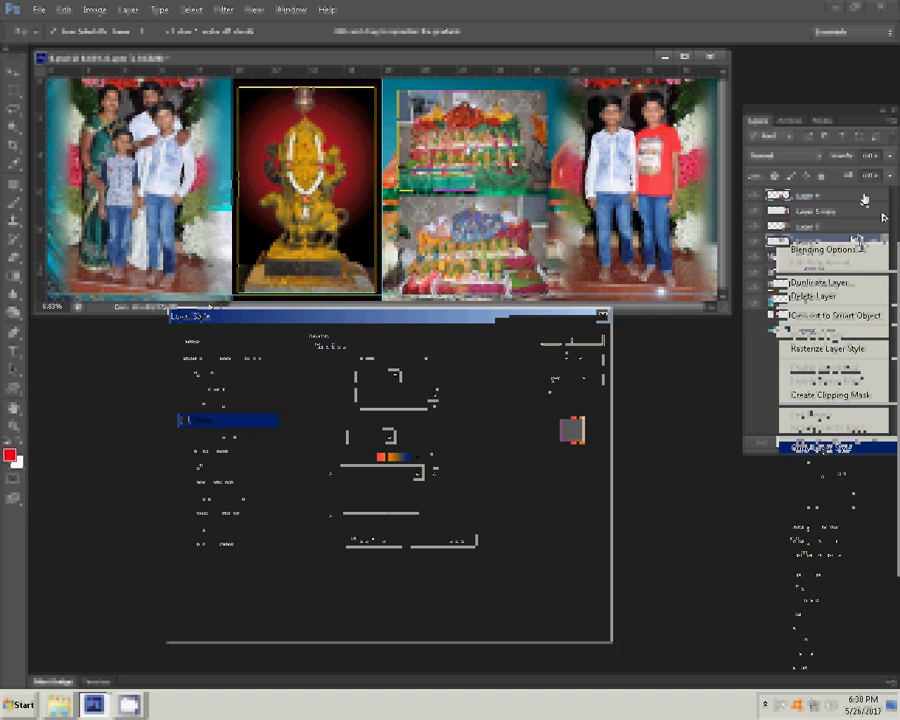
pyautogui.click(864, 199)
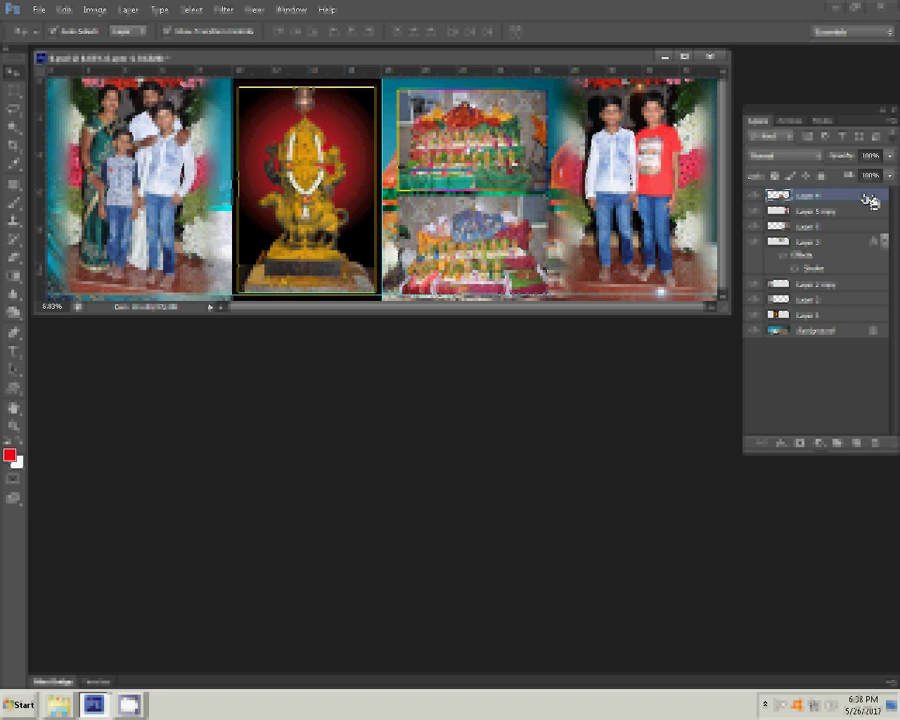
pyautogui.rightClick(871, 200)
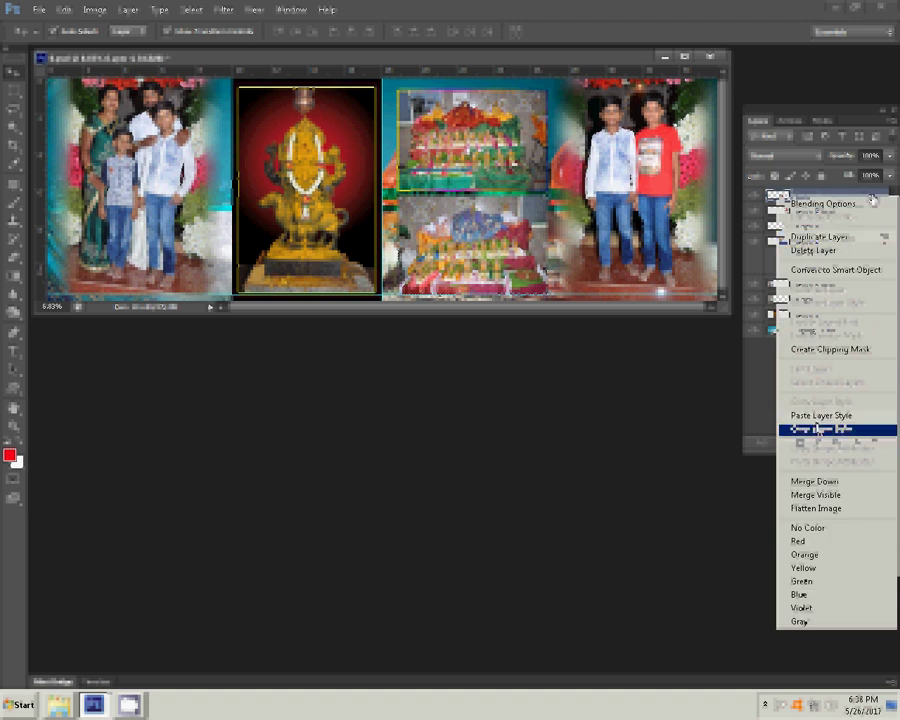
pyautogui.click(818, 415)
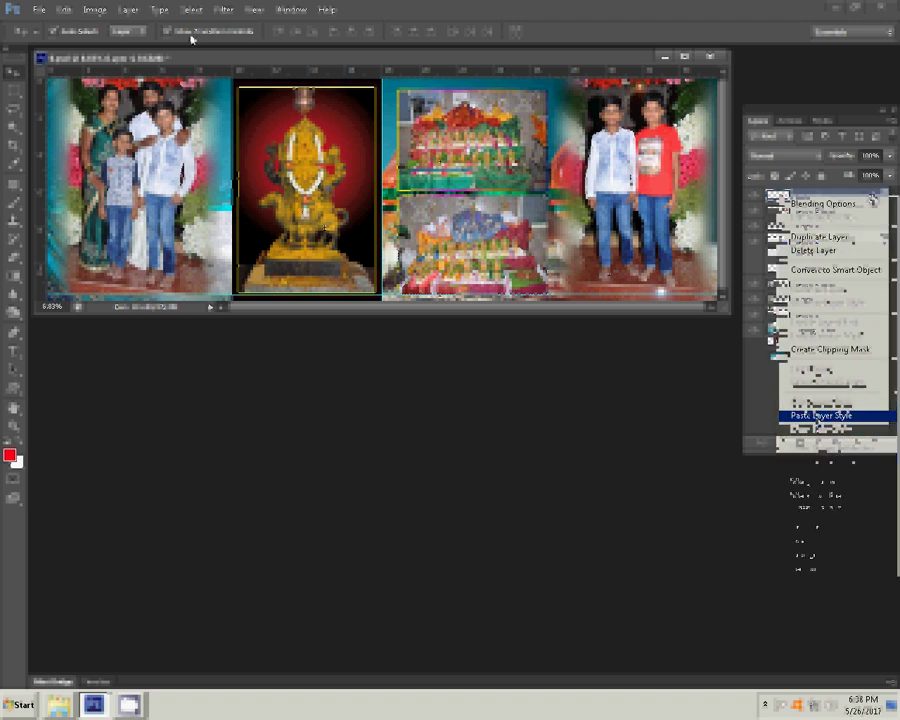
# - Save the spread as a layered PSD on Local Disk (G:), using the client's name as the file name
pyautogui.click(39, 10)
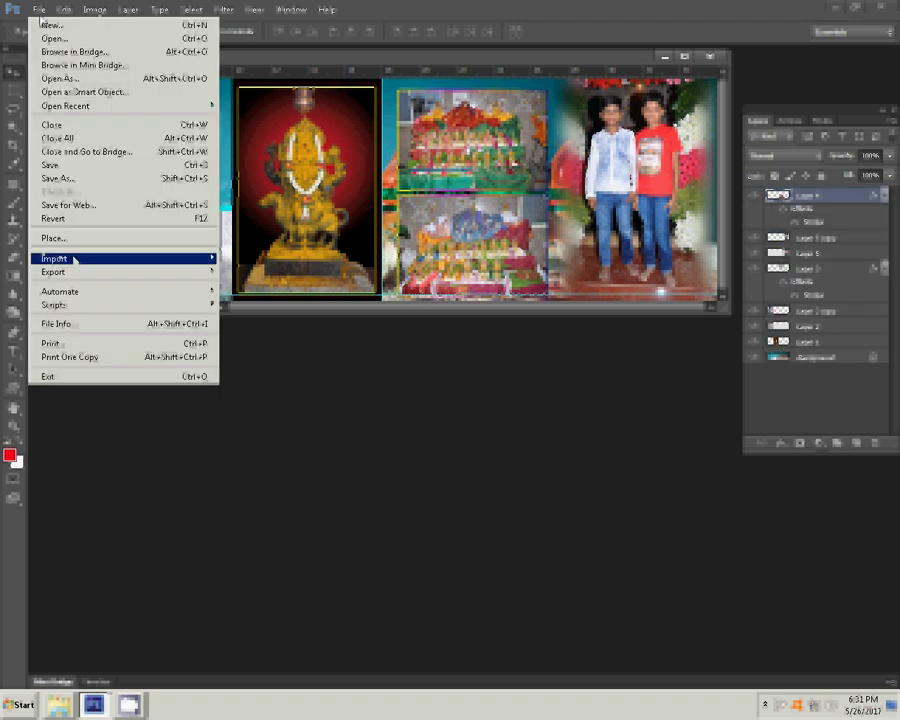
pyautogui.click(63, 180)
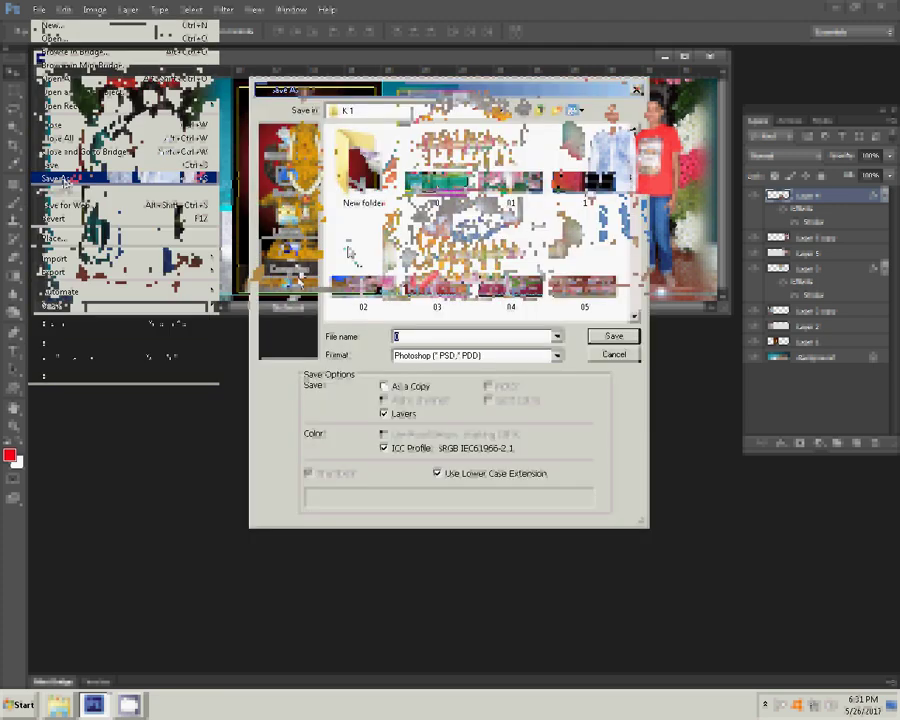
pyautogui.click(297, 283)
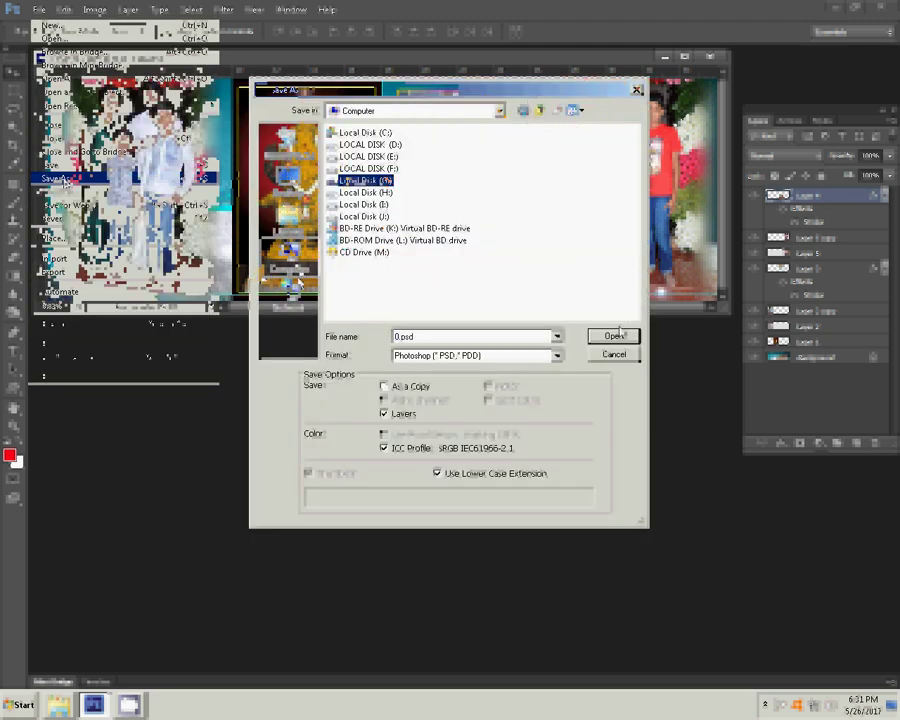
pyautogui.click(620, 333)
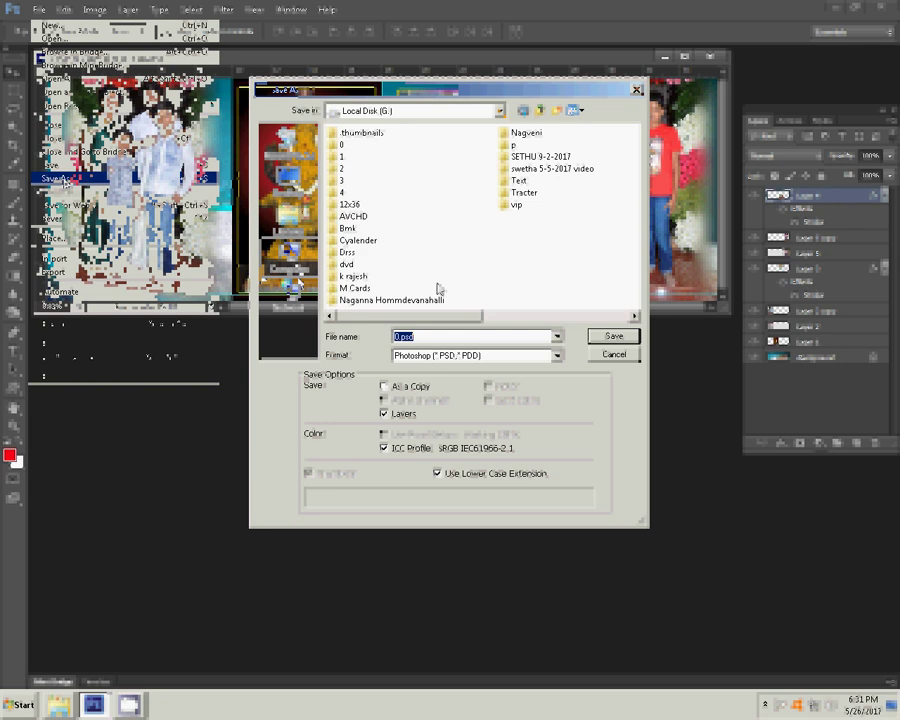
pyautogui.write('Moh')
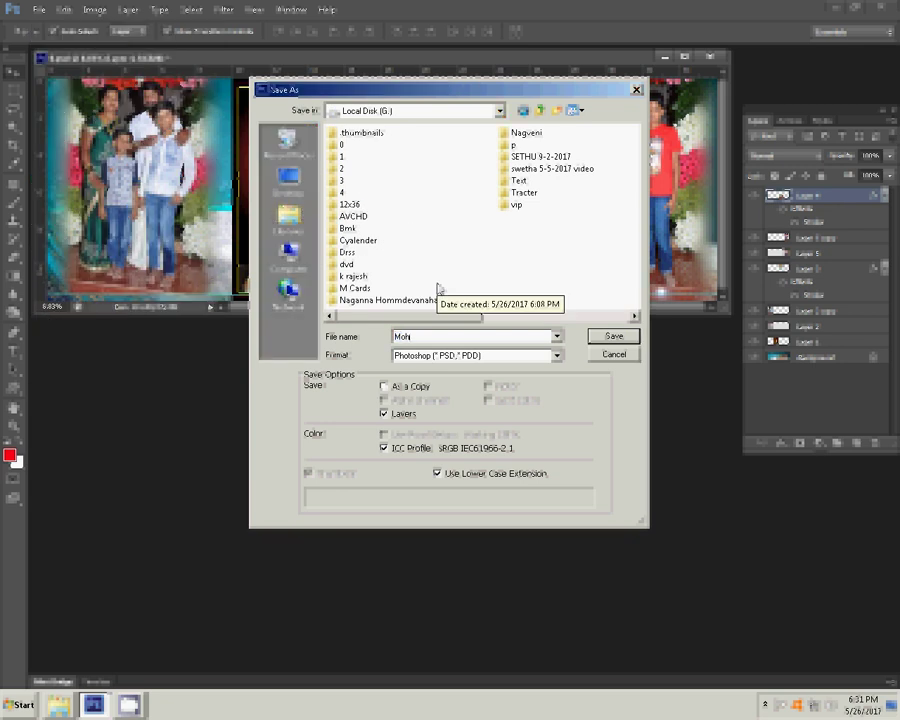
pyautogui.write('an')
pyautogui.write(' K')
pyautogui.write('a')
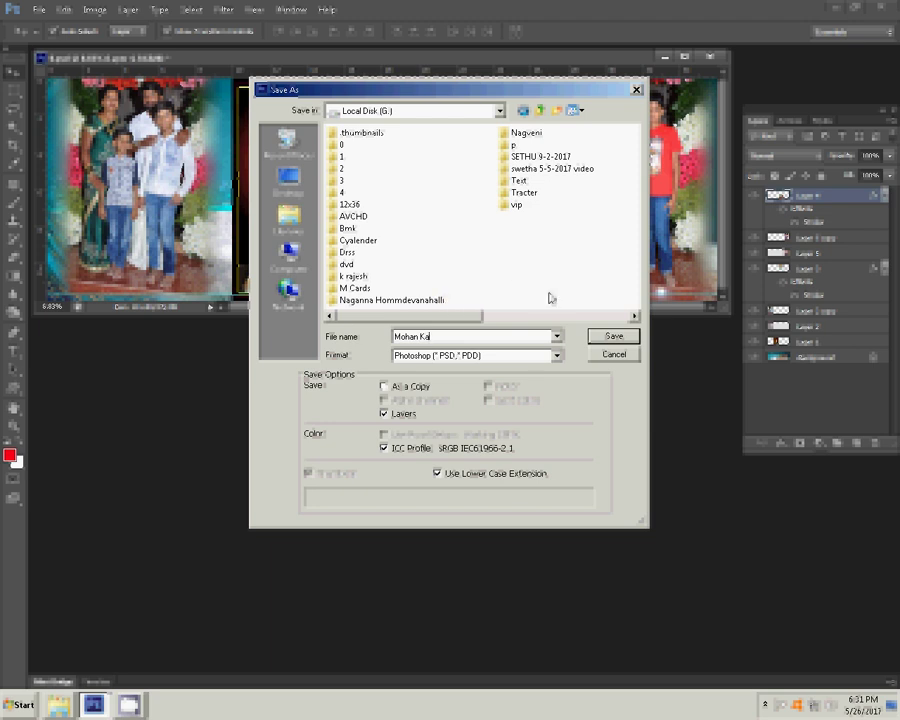
pyautogui.write('l')
pyautogui.write('ri')
pyautogui.write('zm')
pyautogui.write('a')
pyautogui.click(615, 340)
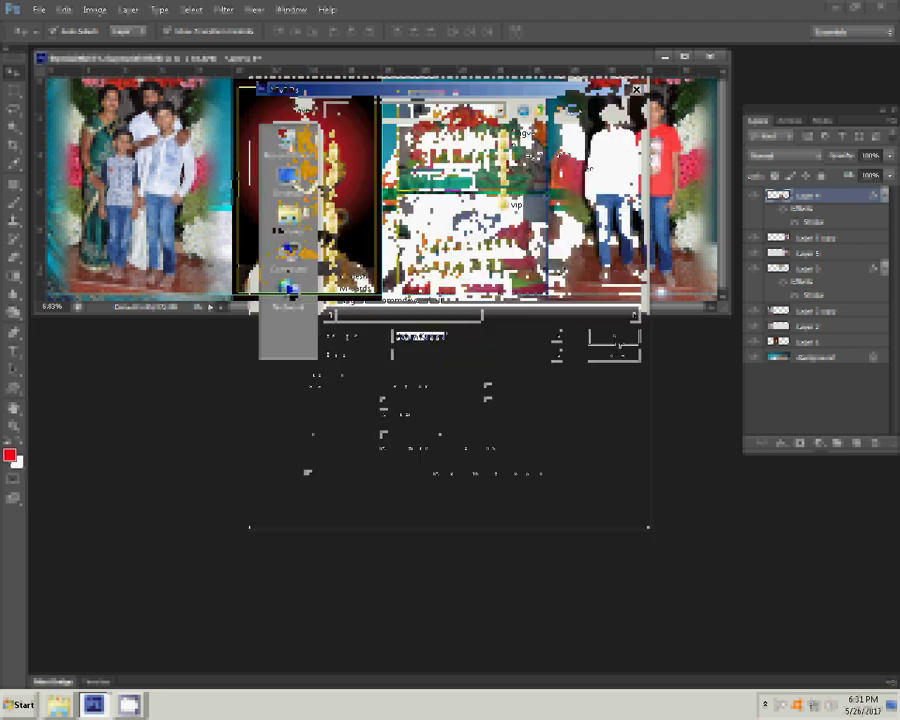